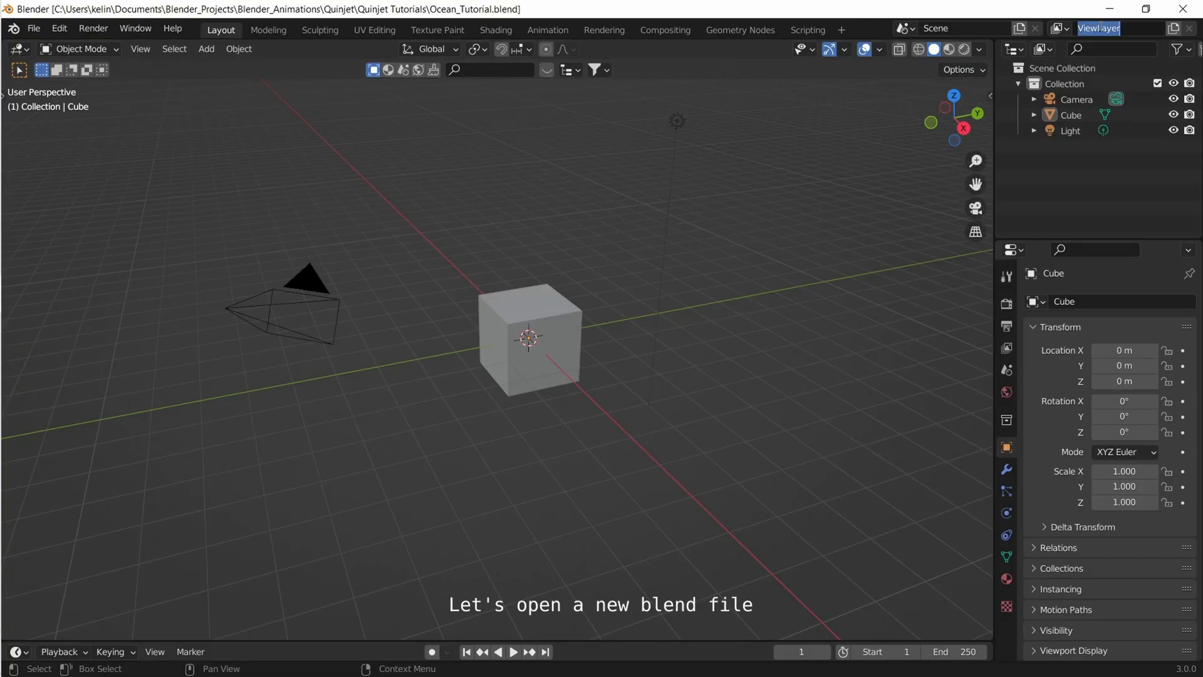
type("Generate")
Name the view layer Generate, select the cube, and hide the camera and light
key("Return")
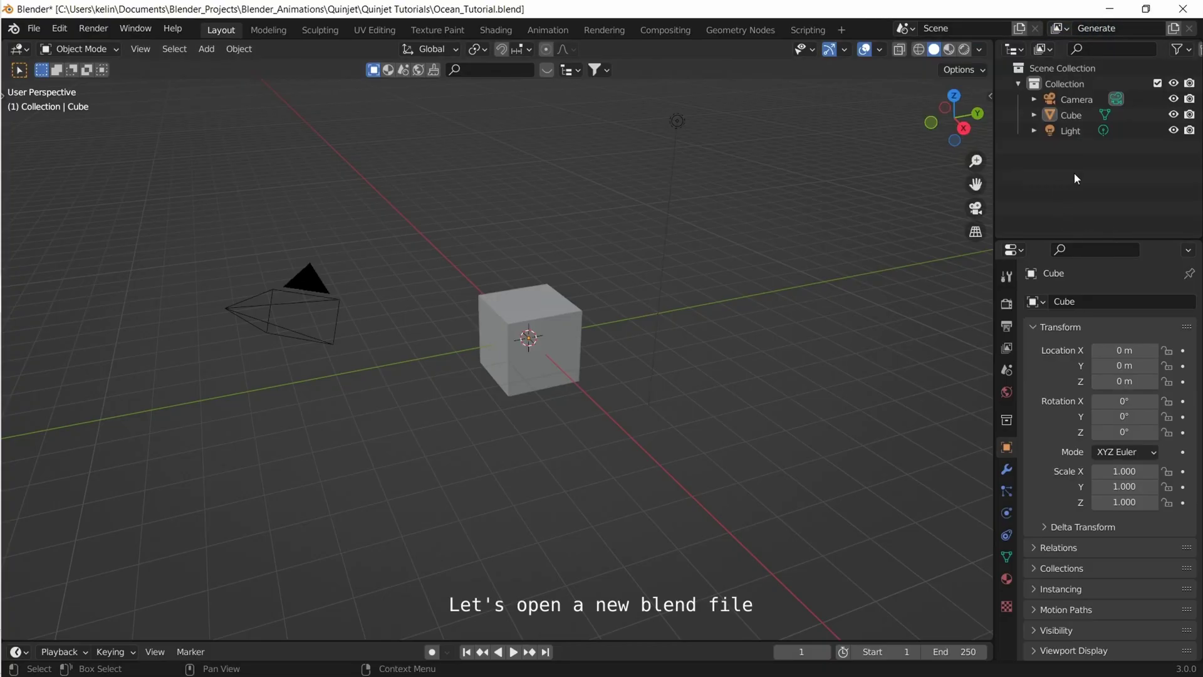
left_click(1173, 114, "ctrl")
left_click(536, 313)
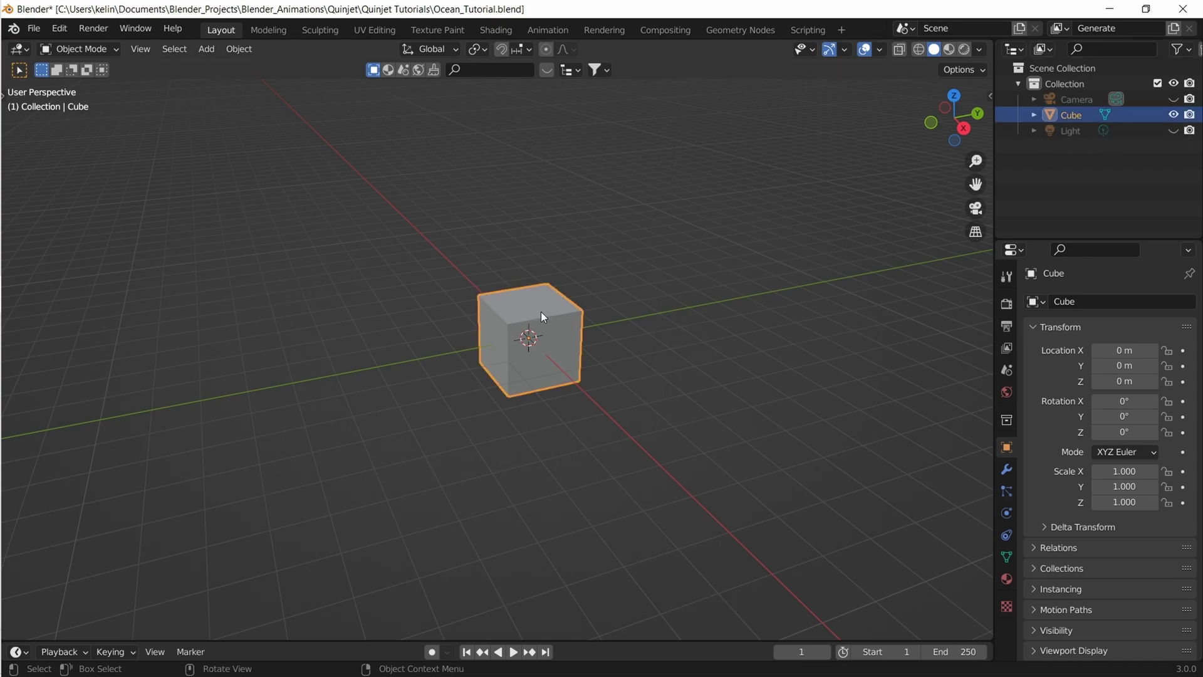
Set the cube's dimensions to X 4 m, Y 10 m and Z 3 m
middle_click_drag(531, 311, 531, 327)
key("n")
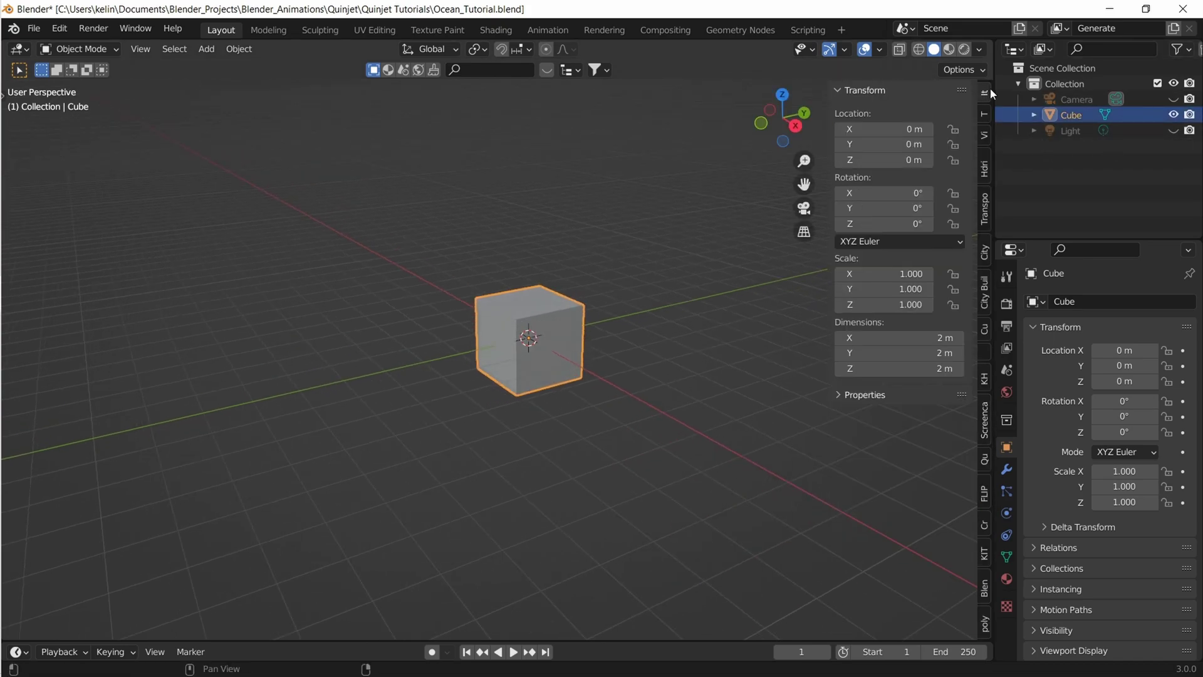
left_click(931, 338)
type("4")
key("Tab")
type("10")
key("Tab")
type("3")
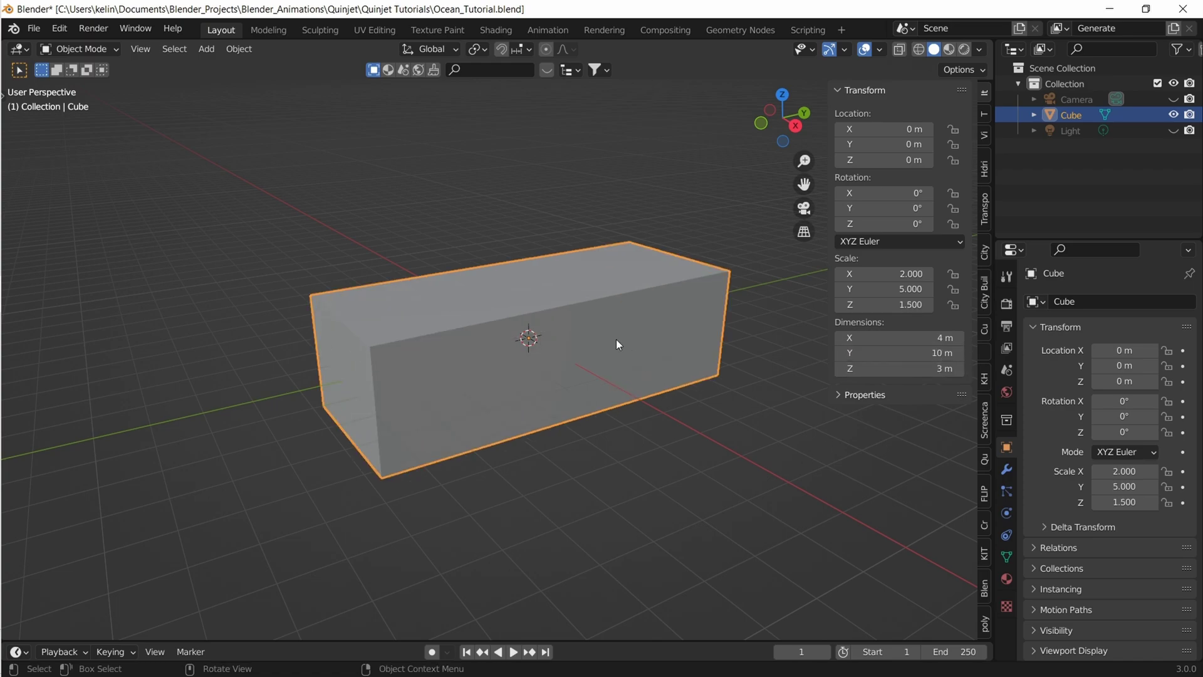
scroll(615, 336, "down", 3)
middle_click_drag(500, 304, 540, 362)
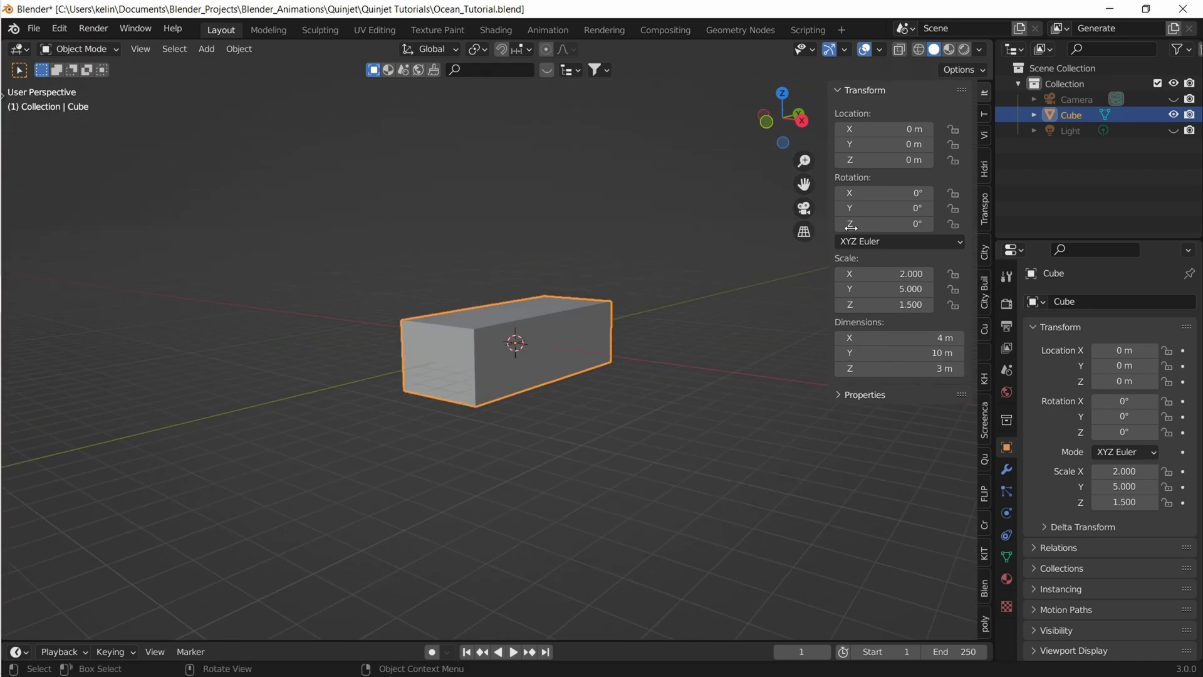
Rename the cube to Boat Ref and deselect it
double_click(1072, 114)
type("Boat Ref")
key("Return")
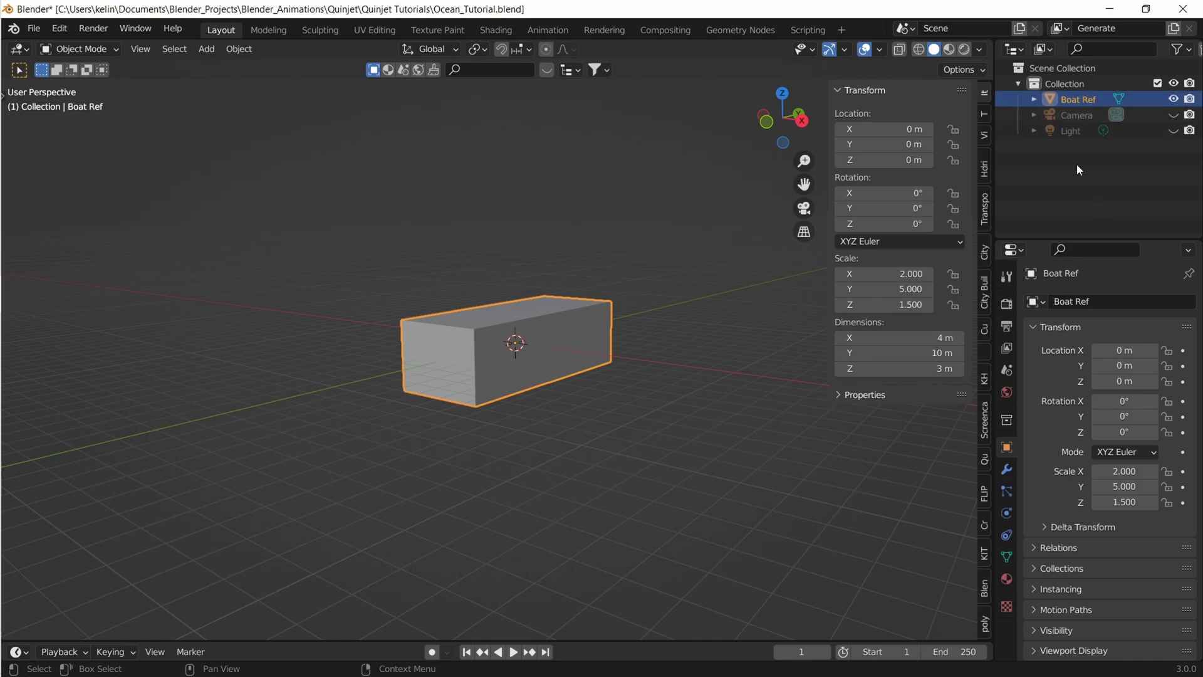
key("alt+a")
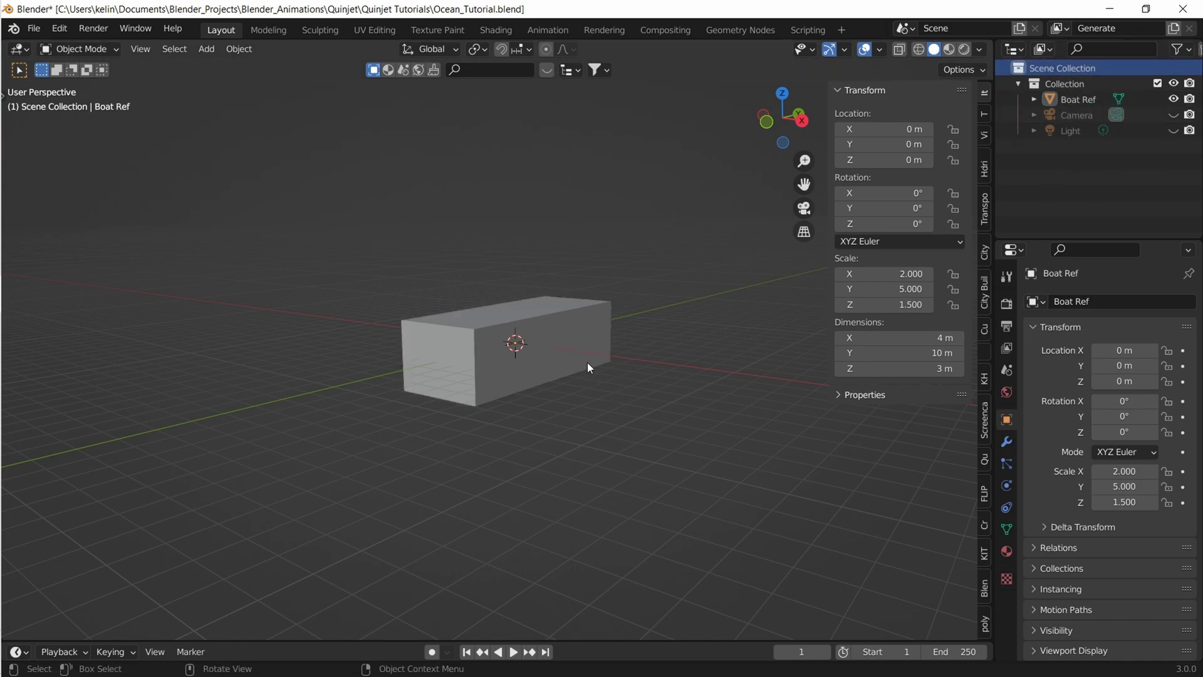
Add a plane at the origin and show its properties
key("shift+a")
left_click(663, 359)
middle_click_drag(582, 365, 724, 417)
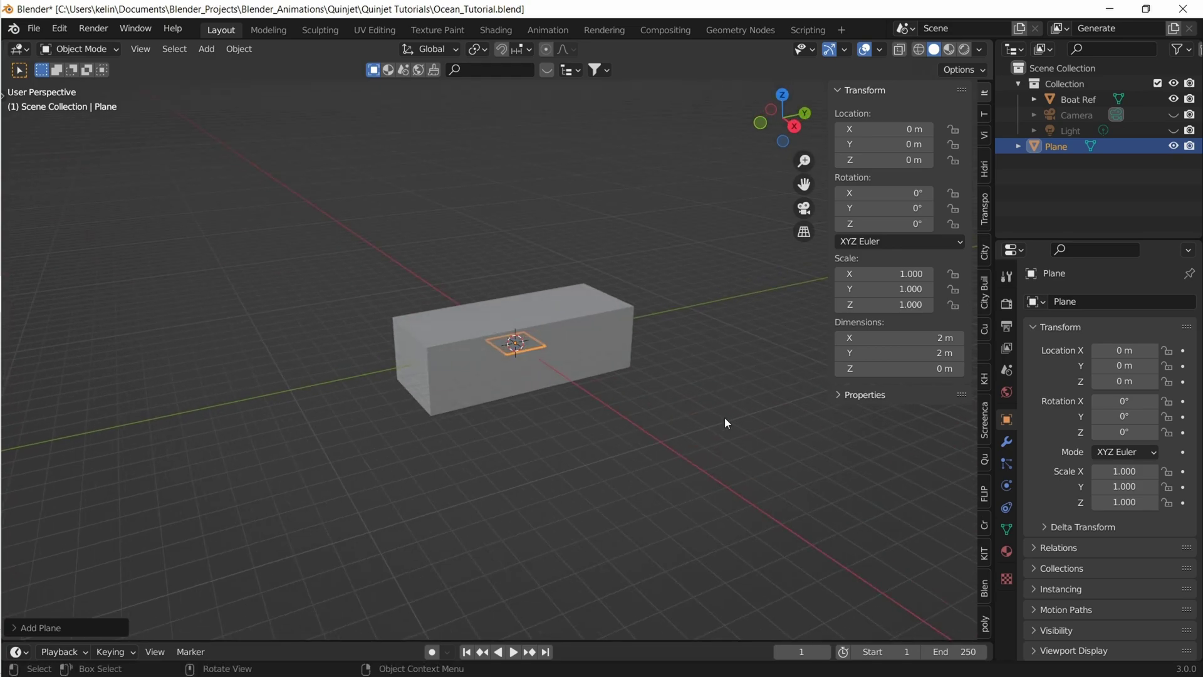
left_click(1006, 440)
left_click(1053, 143)
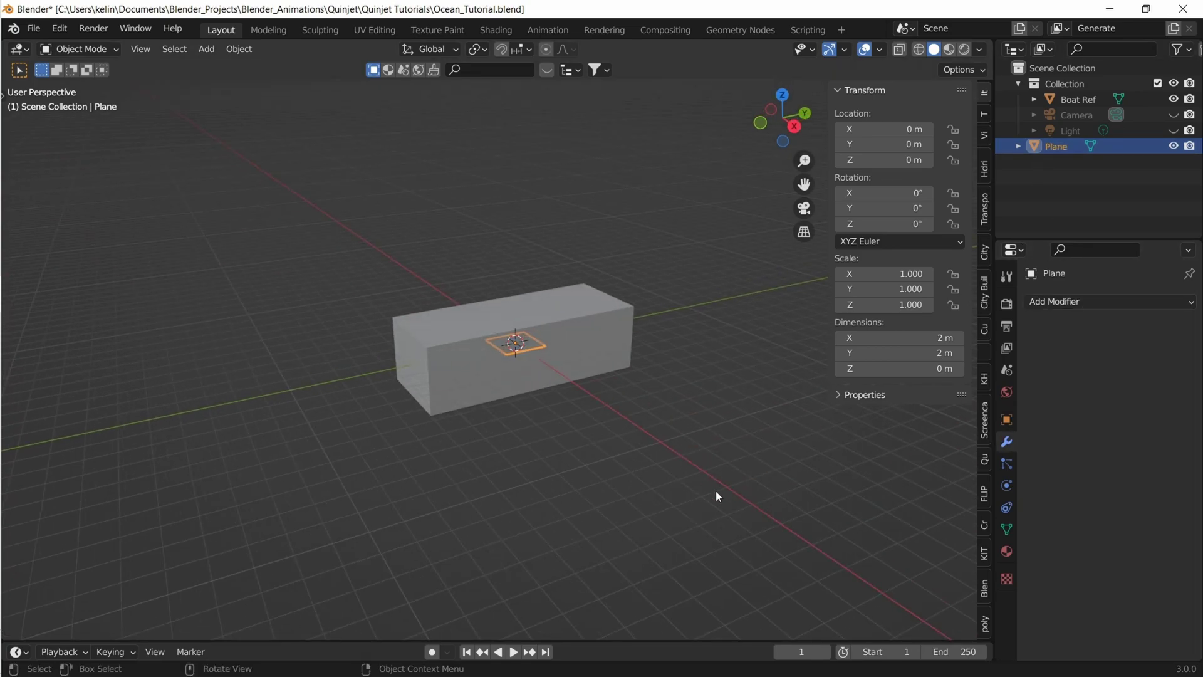
left_click(984, 419)
Move the plane into a new Ocean Bake collection and rename it Ocean Swell
key("m")
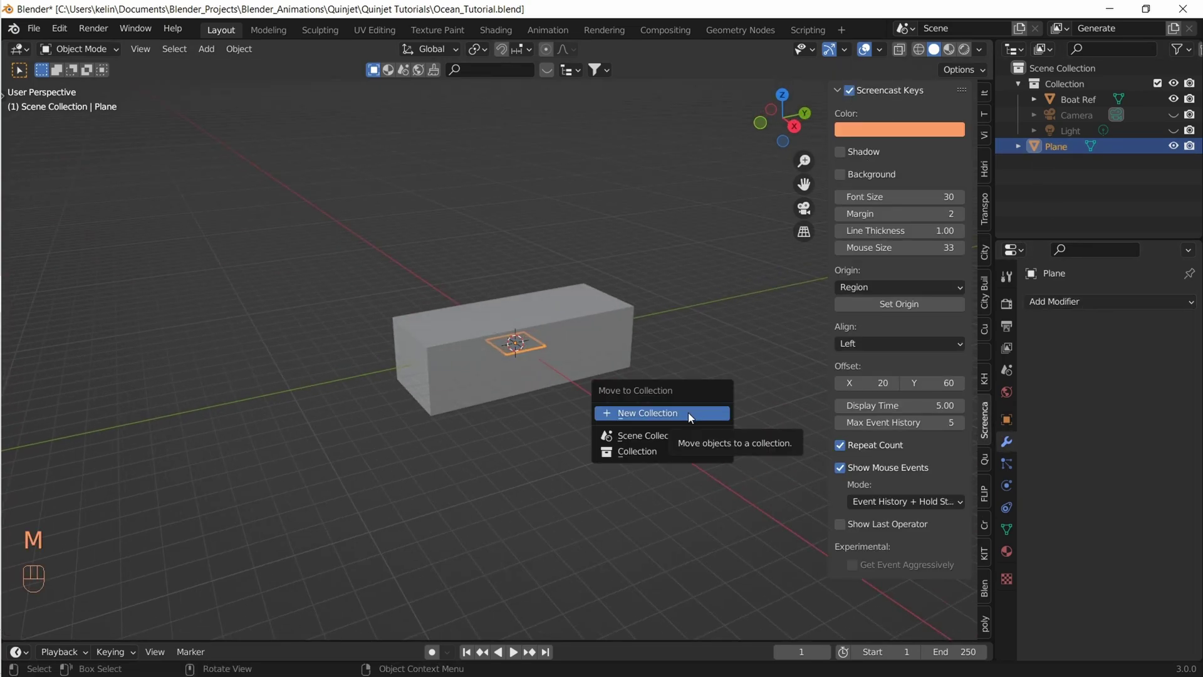
left_click(689, 413)
type("Ocean Bake")
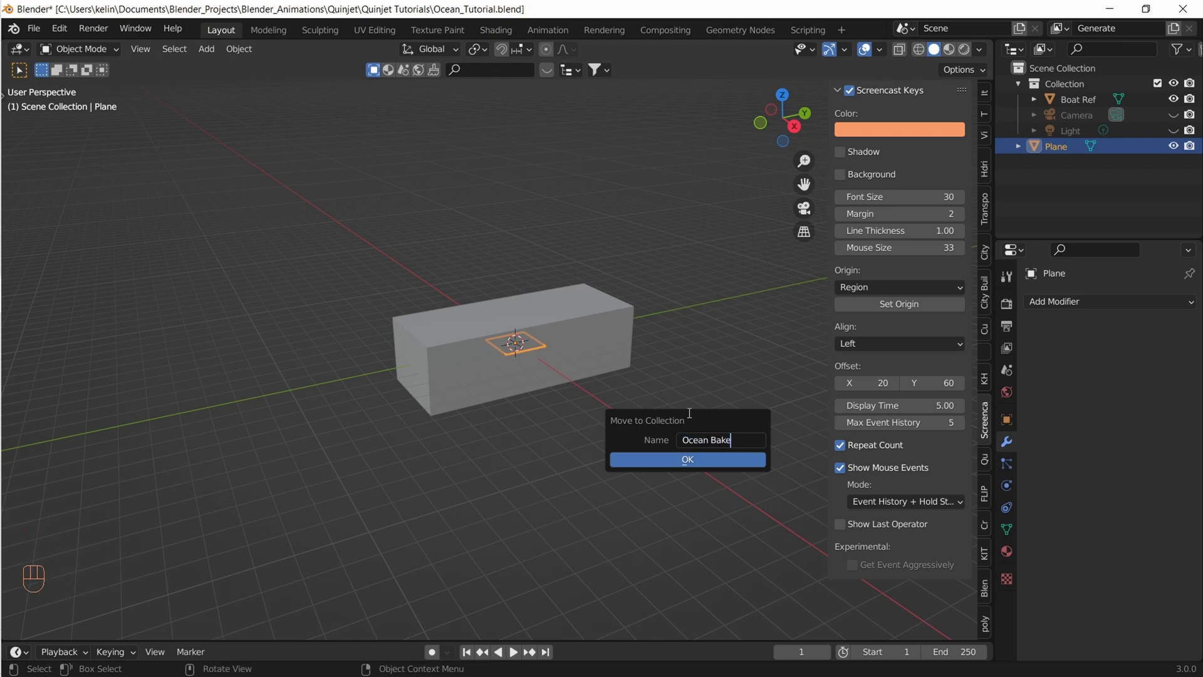
left_click(705, 457)
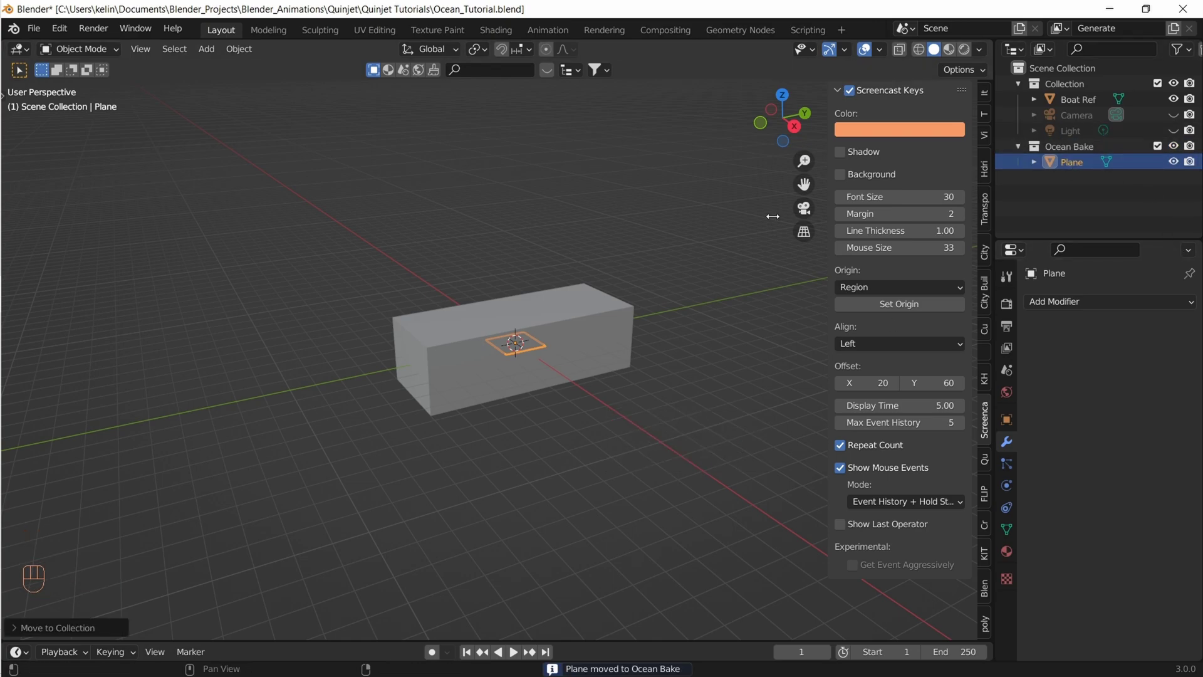
double_click(1071, 162)
type("Ocean")
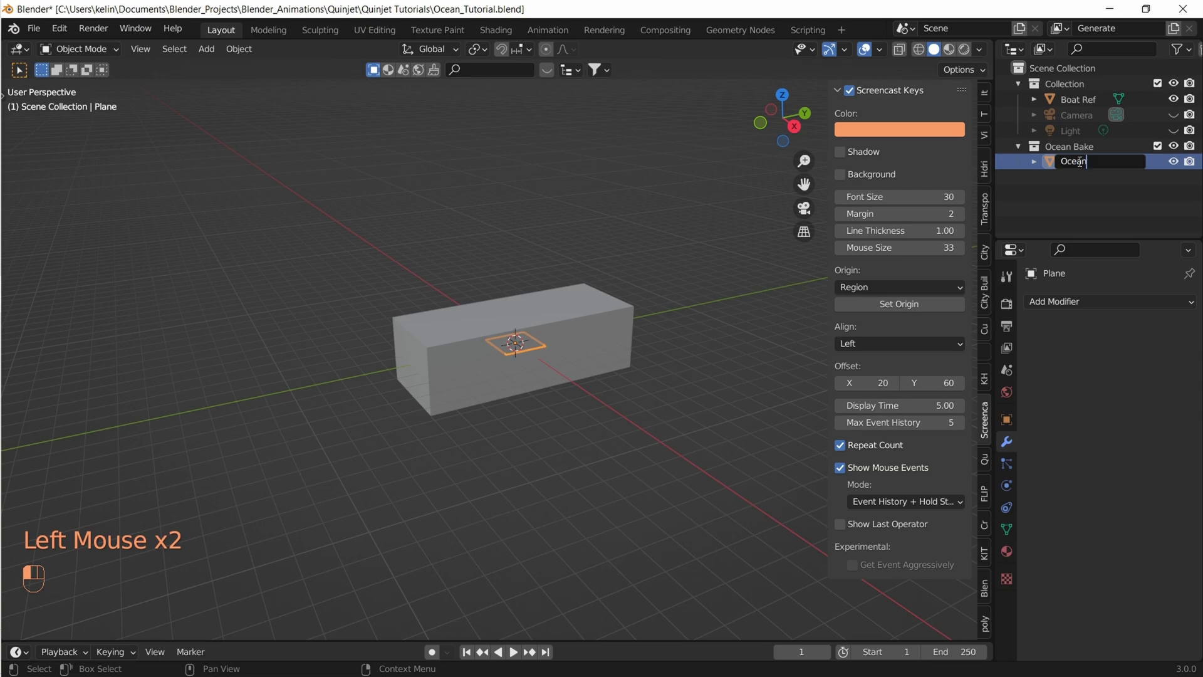
type(" Swell")
key("Return")
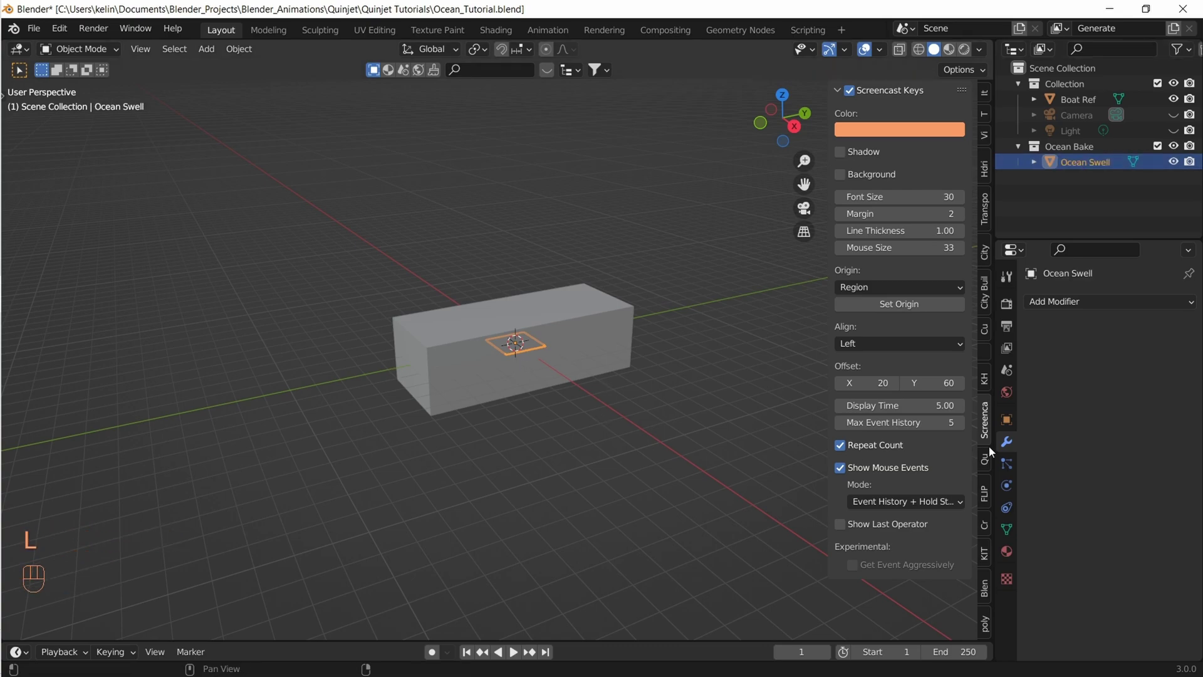
Add an Ocean modifier to Ocean Swell and frame the whole ocean
left_click(968, 448)
key("n")
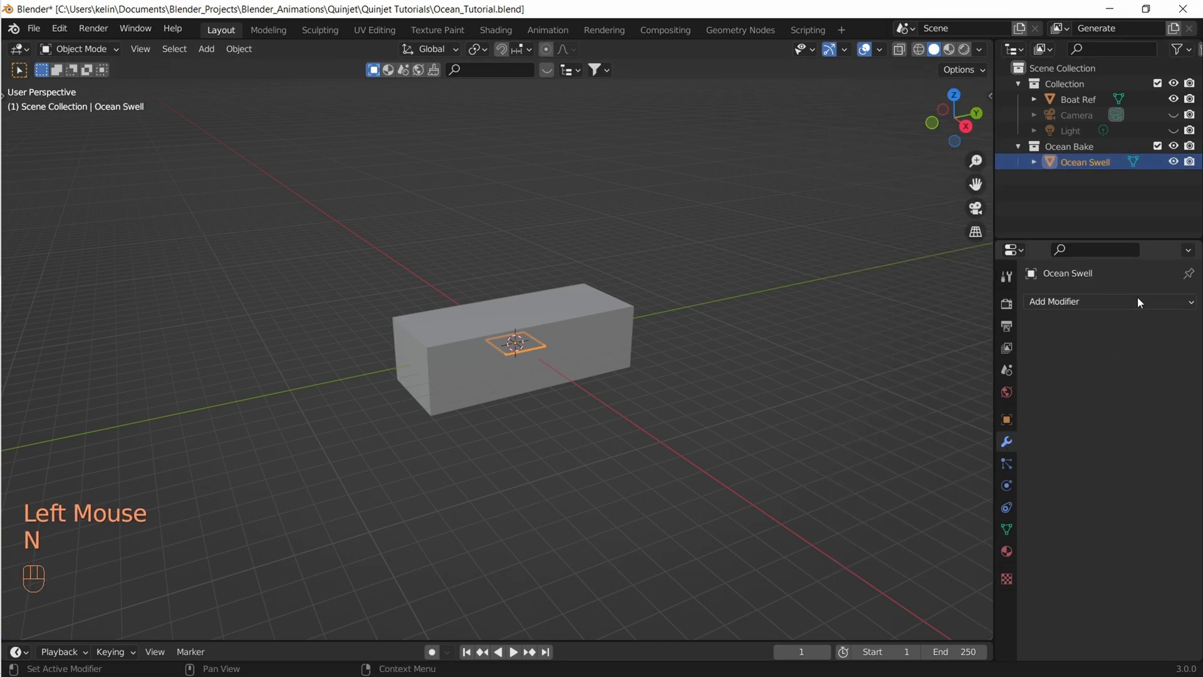
left_click(1139, 299)
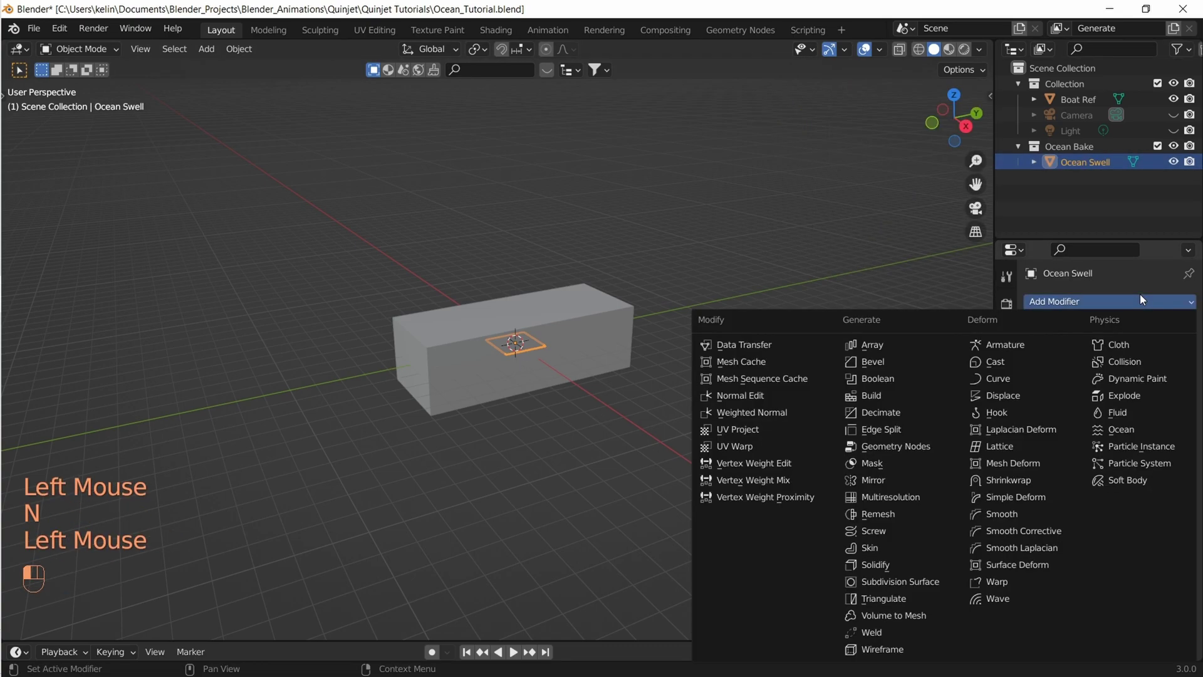
left_click(1128, 434)
scroll(585, 475, "down", 4)
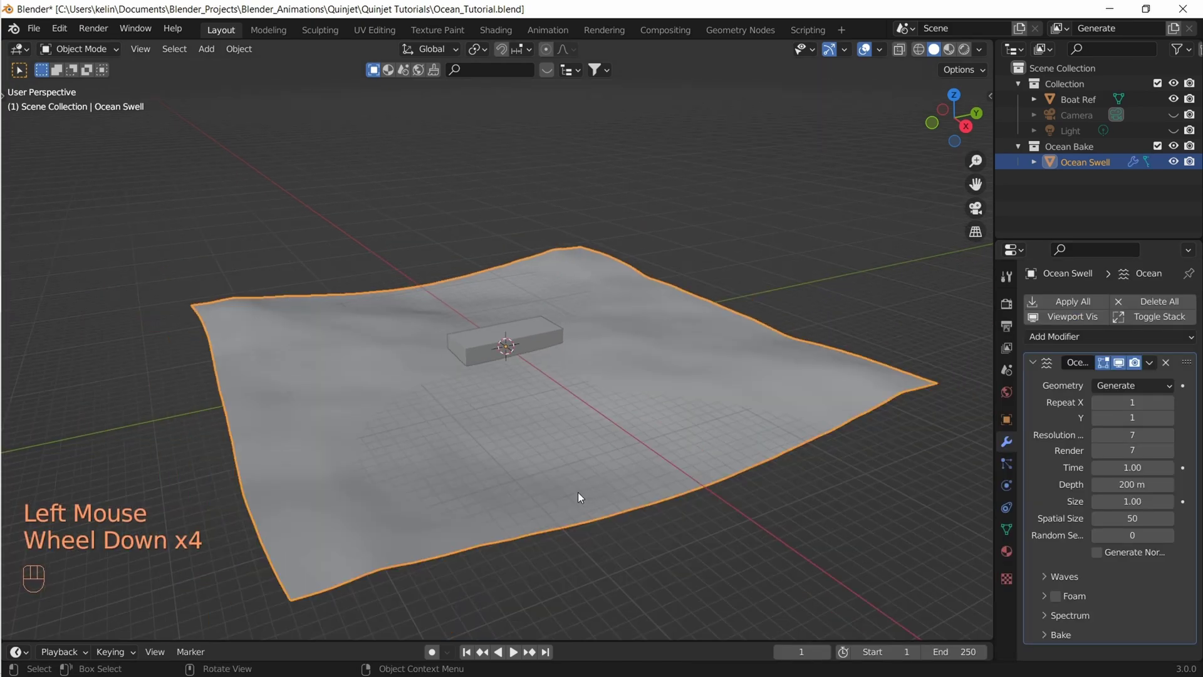
middle_click_drag(577, 496, 567, 470, "shift")
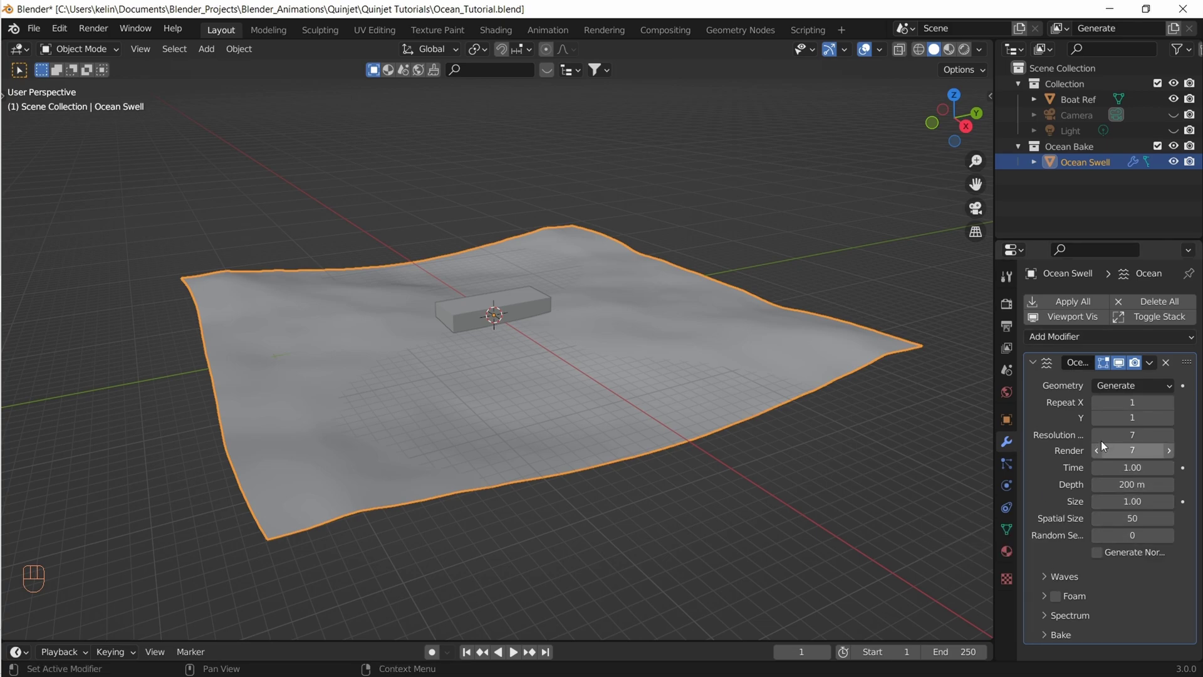
Set ocean resolution to viewport 16 and render 32, spatial size 300, and adjust the seed
left_click_drag(1123, 434, 1128, 434)
double_click(1134, 450)
type("32")
key("Return")
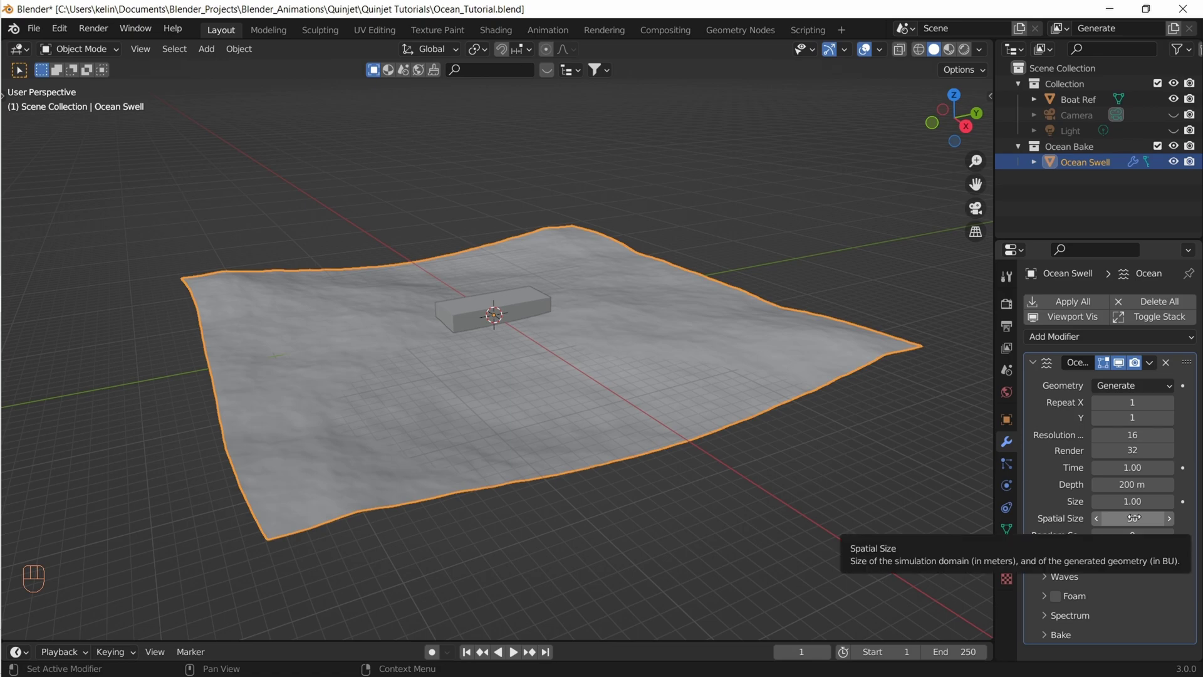
left_click(1134, 518)
type("00")
key("Return")
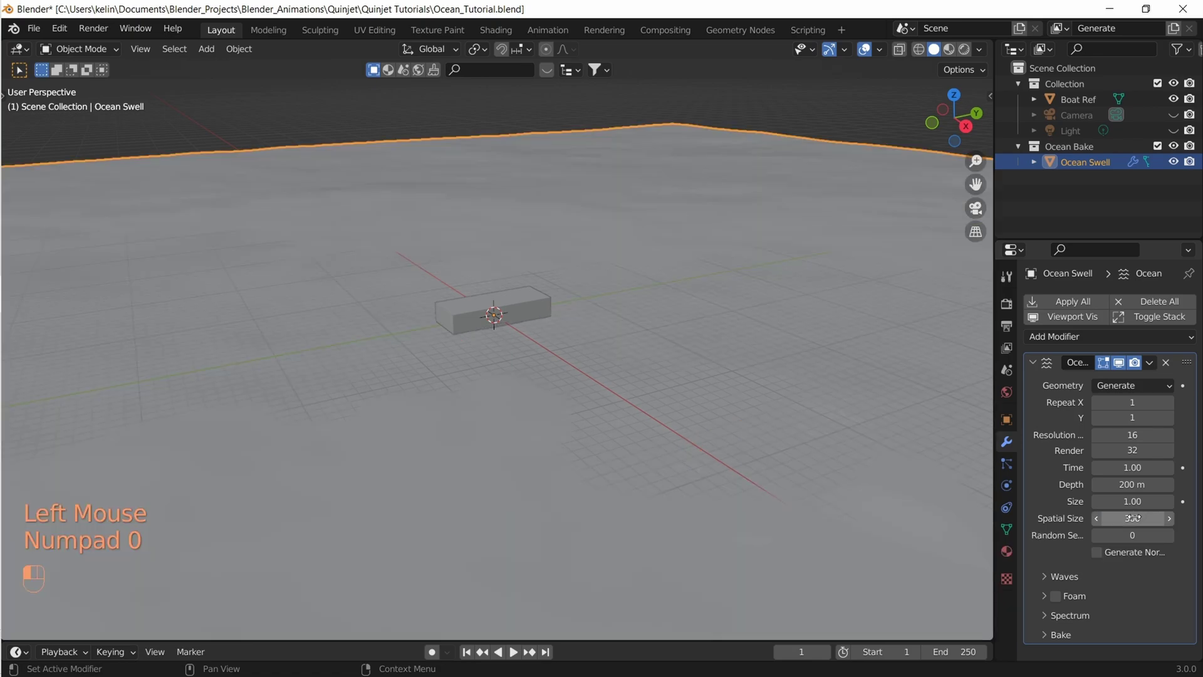
mouse_move(1132, 535)
left_mouse_down()
mouse_move(1165, 535)
mouse_move(1090, 535)
left_mouse_up()
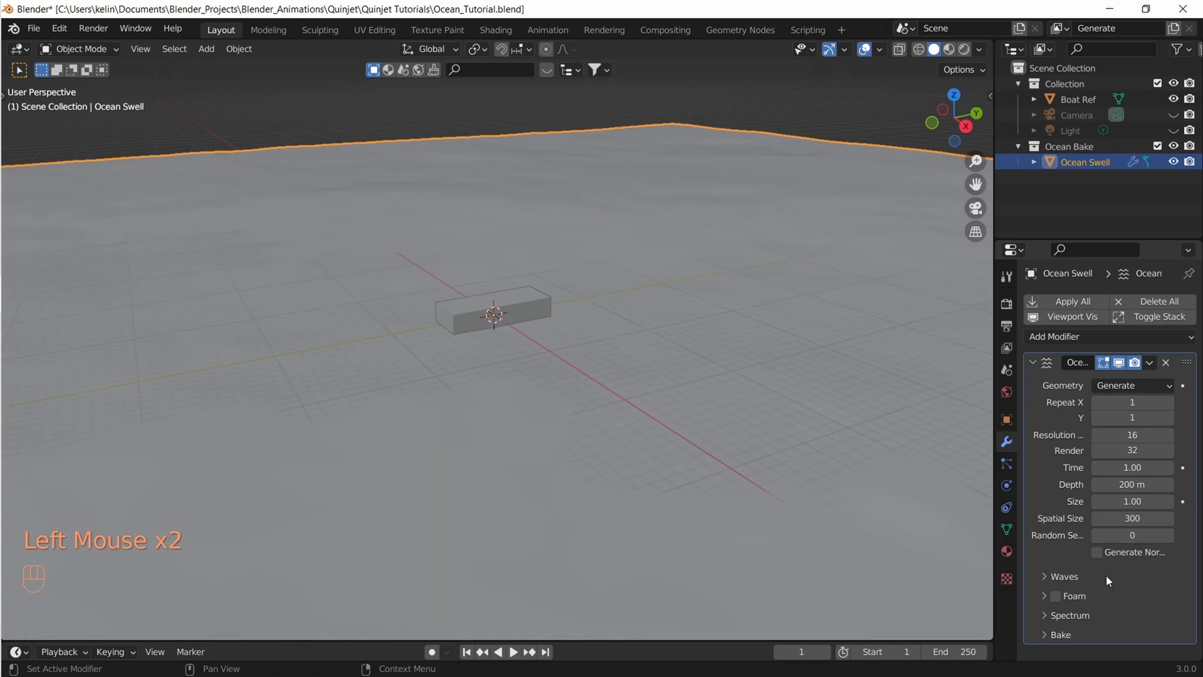
In the Waves panel, set wave scale 1 and smallest wave 0.2 m
left_click(1045, 576)
scroll(1053, 540, "down", 4)
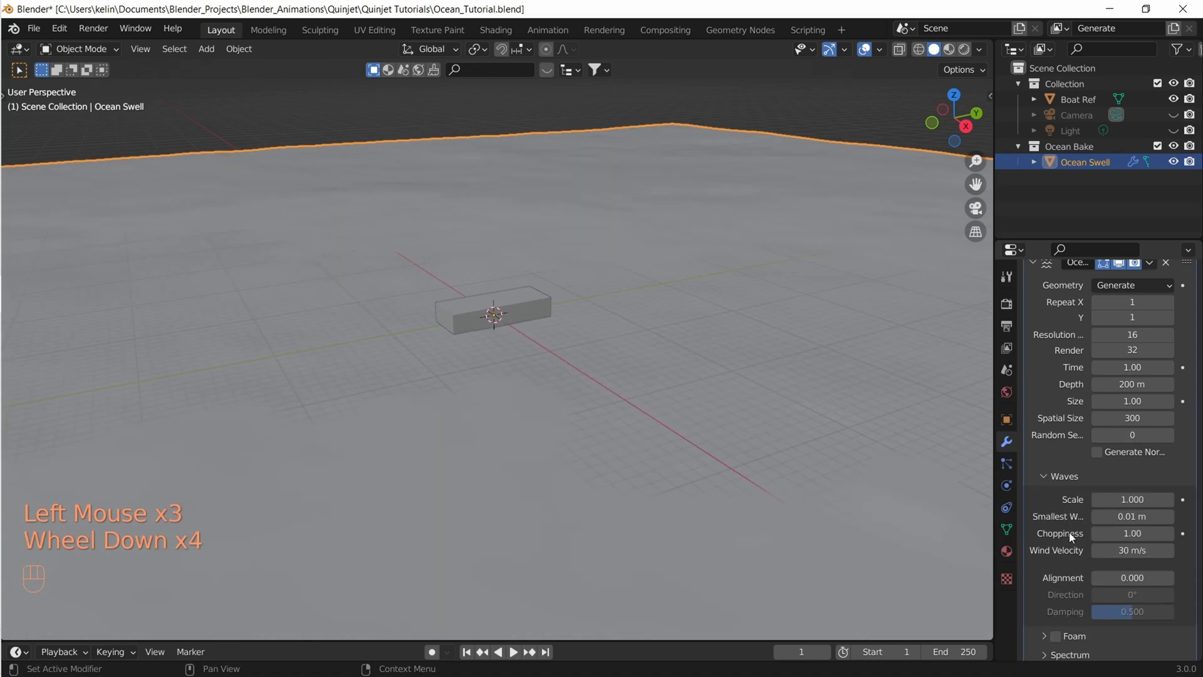
scroll(1052, 512, "down", 1)
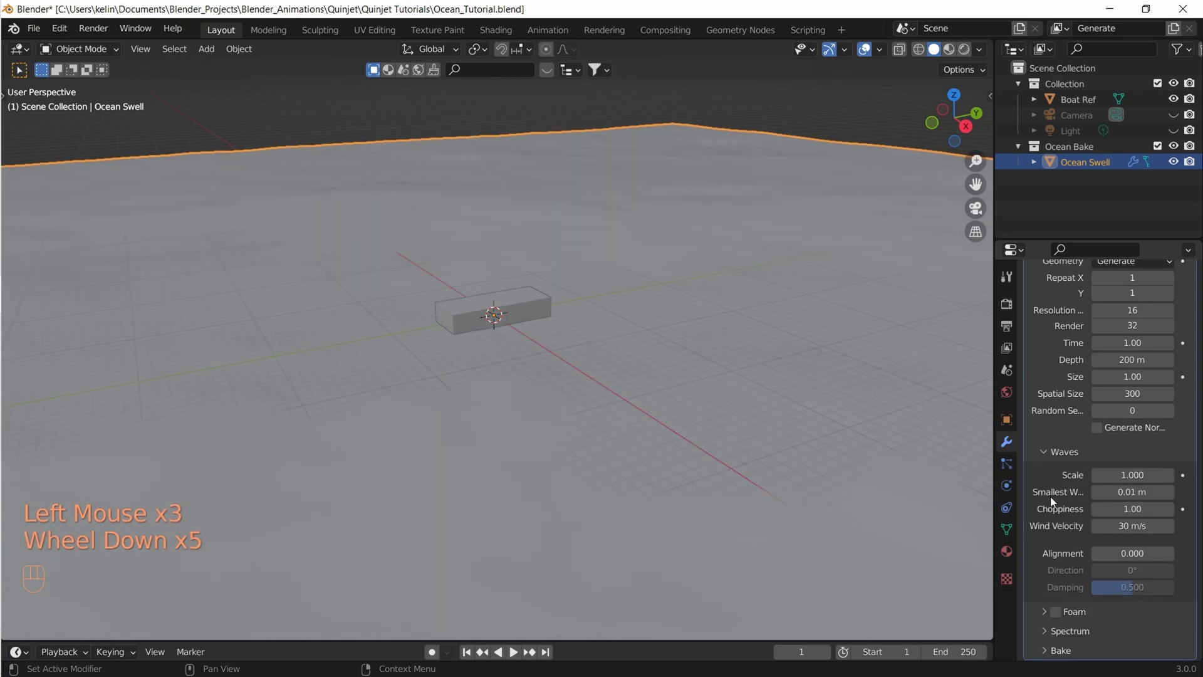
mouse_move(1133, 475)
left_mouse_down()
mouse_move(1165, 475)
mouse_move(1128, 475)
left_mouse_up()
left_click(1128, 474)
type("1")
key("Return")
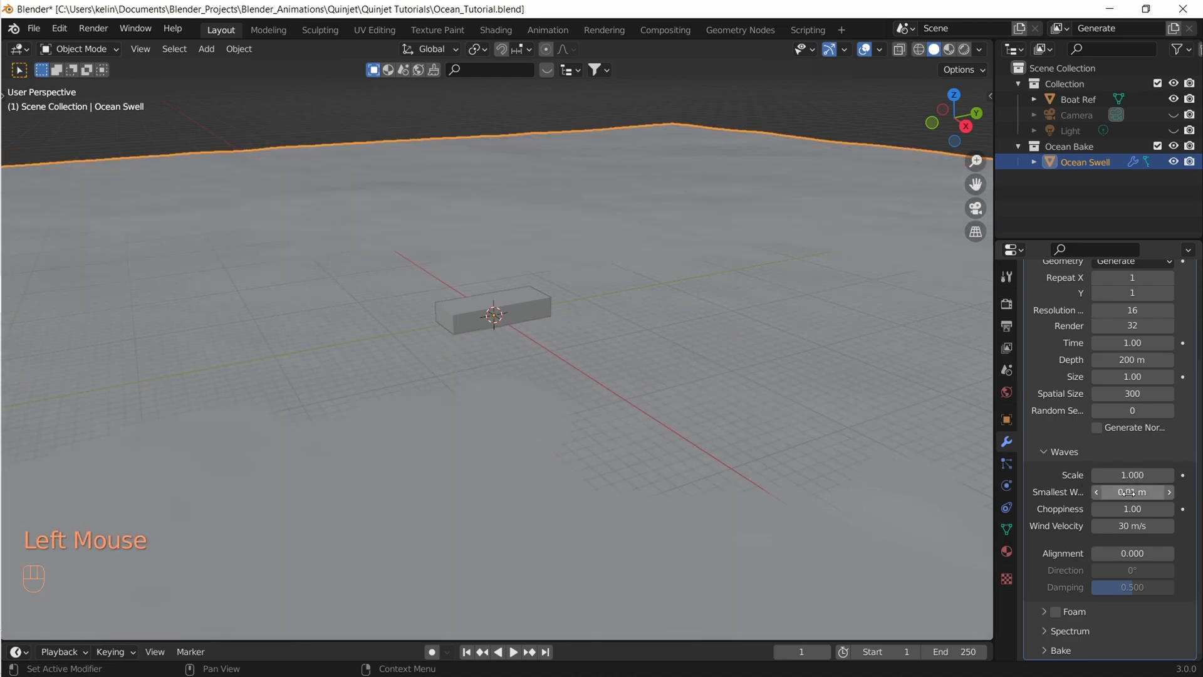
left_click_drag(994, 491, 948, 492)
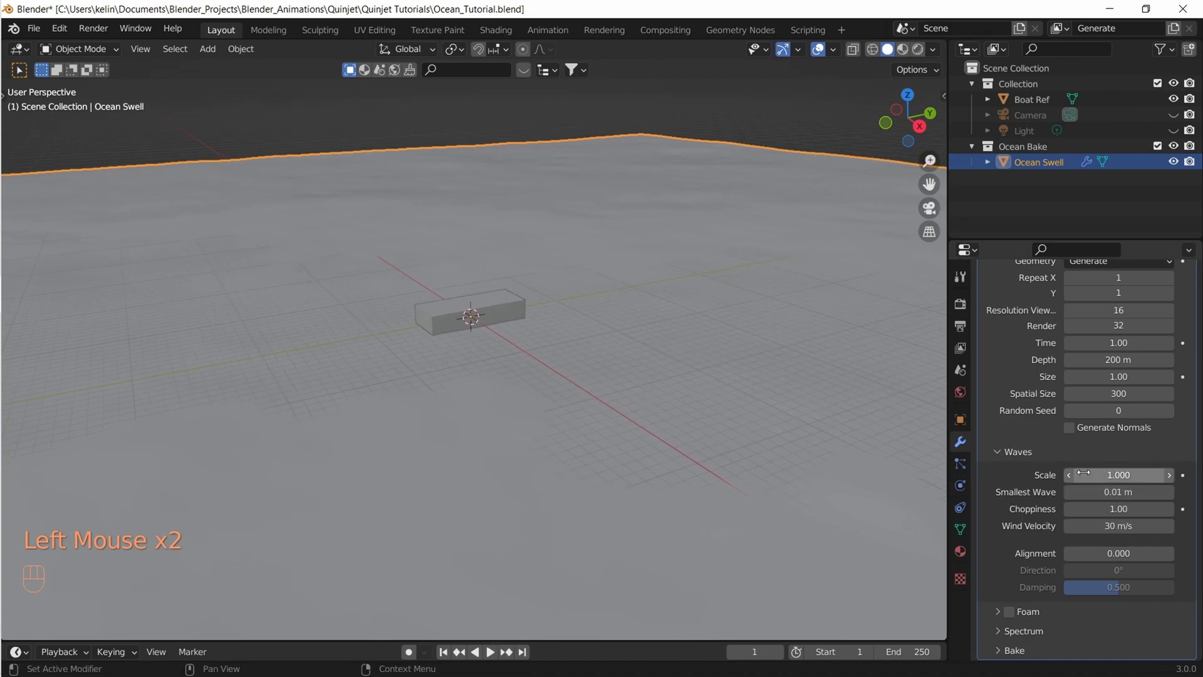
left_click(1113, 492)
type("0")
key("Return")
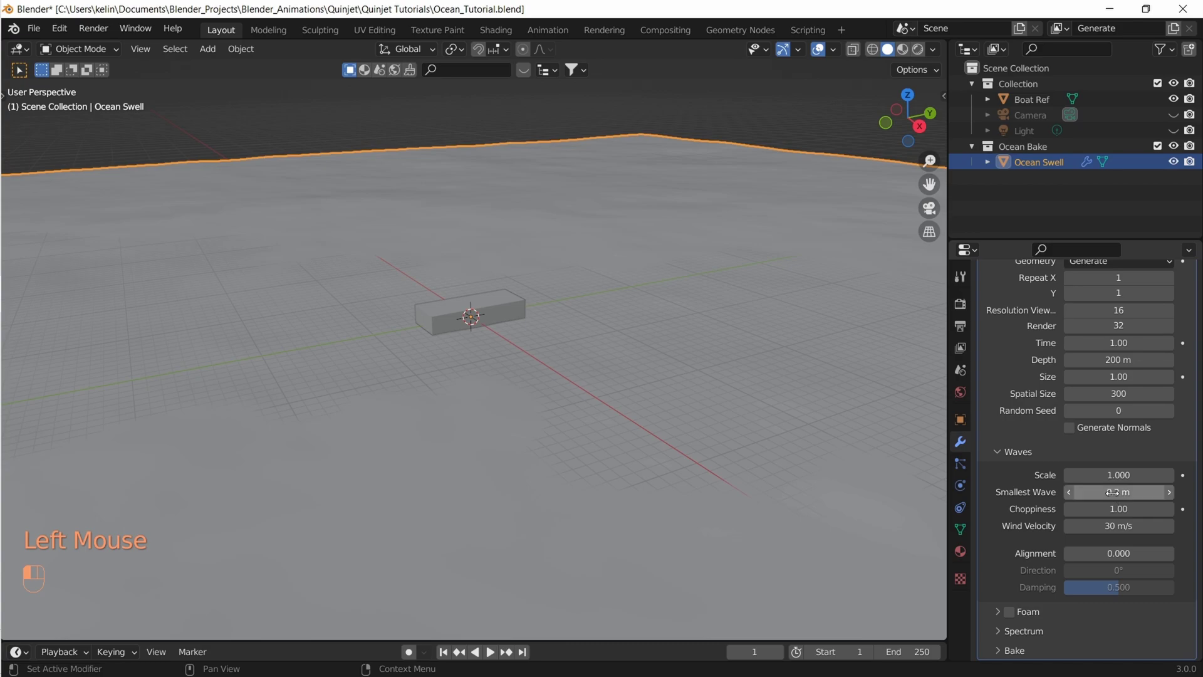
Set choppiness to 0.7 and wind velocity to 8 m/s
left_click(1110, 509)
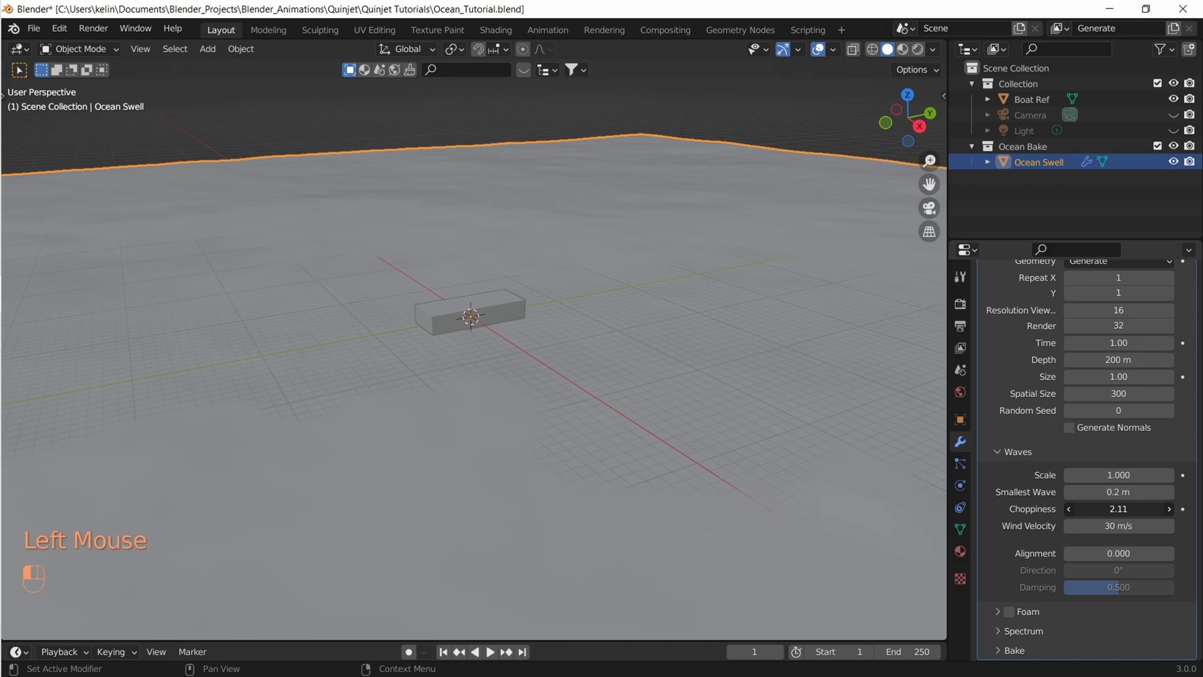
left_click_drag(1110, 508, 1071, 508)
double_click(1112, 508)
type("0.7")
key("Return")
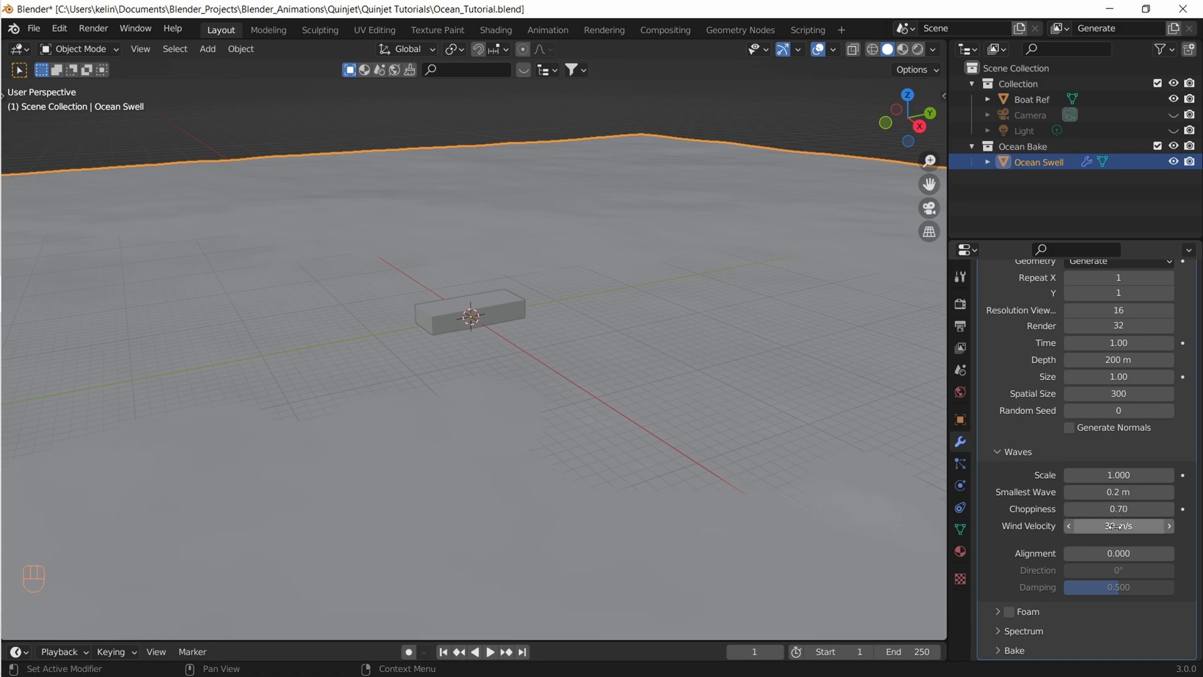
left_click(1113, 525)
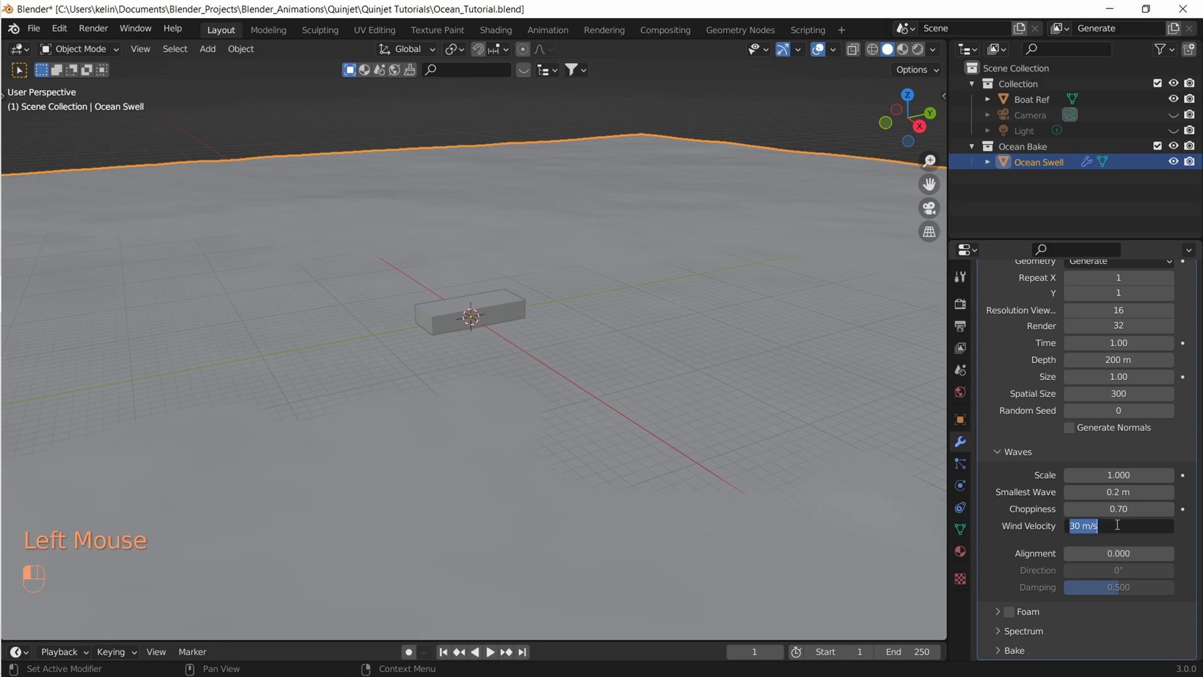
type("8")
scroll(442, 348, "up", 2)
scroll(448, 340, "up", 3)
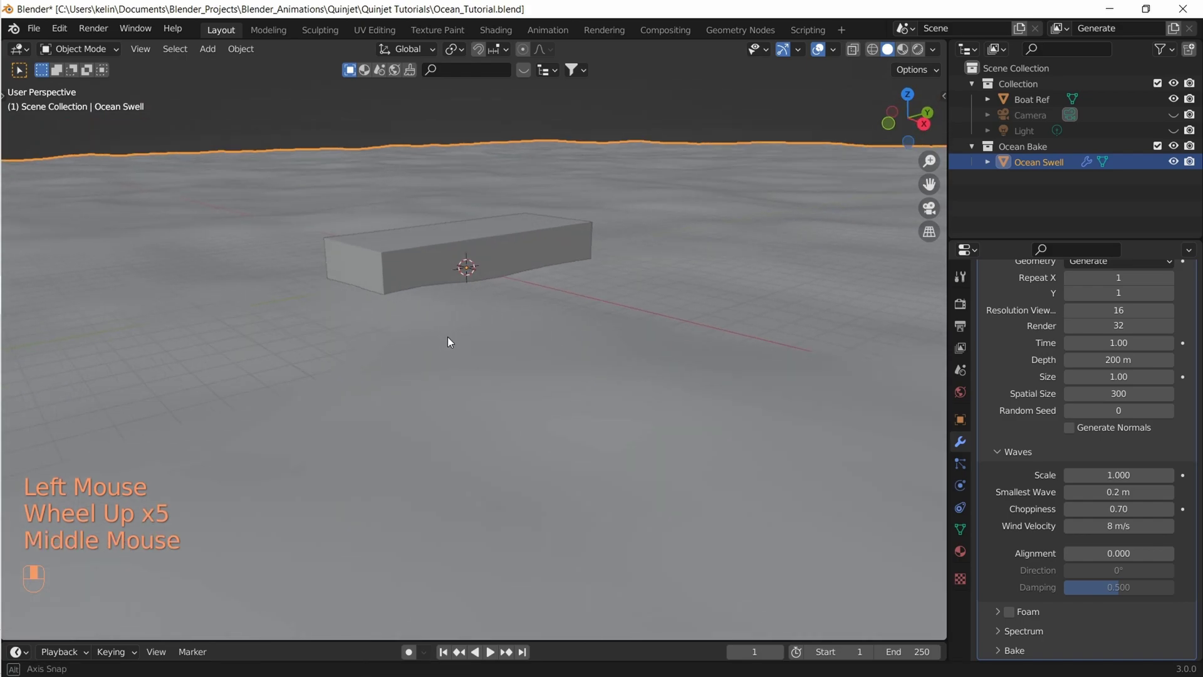
middle_click_drag(449, 341, 706, 465)
middle_click_drag(649, 335, 862, 411)
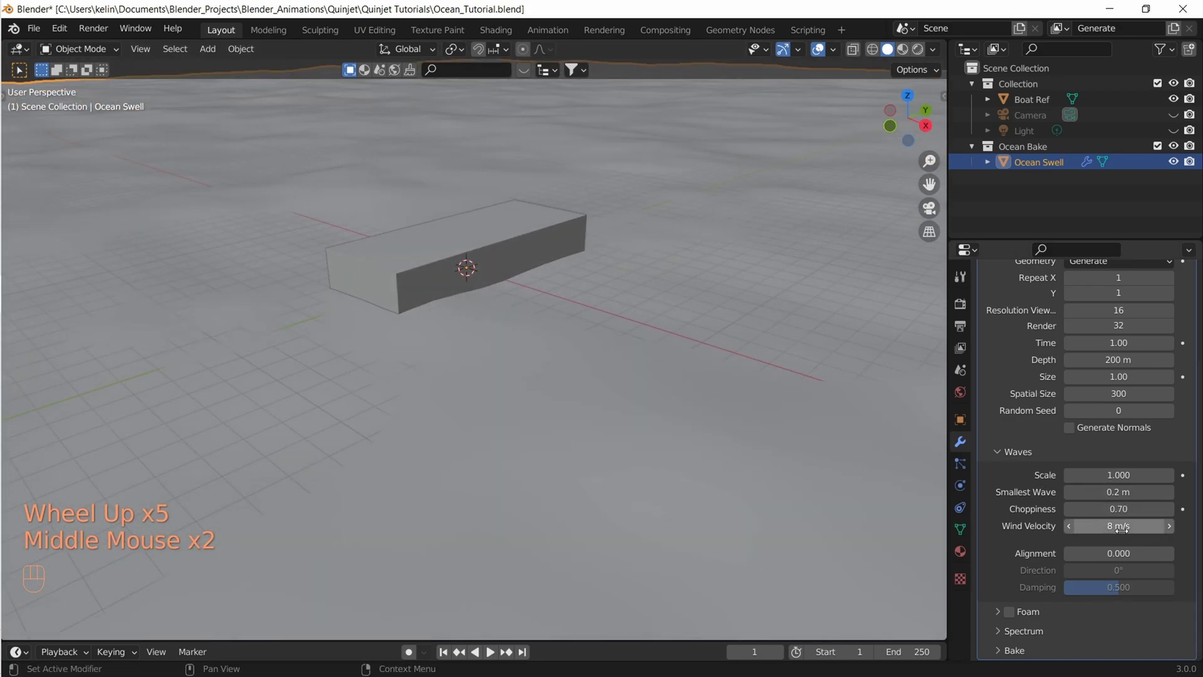
scroll(1109, 552, "down", 2)
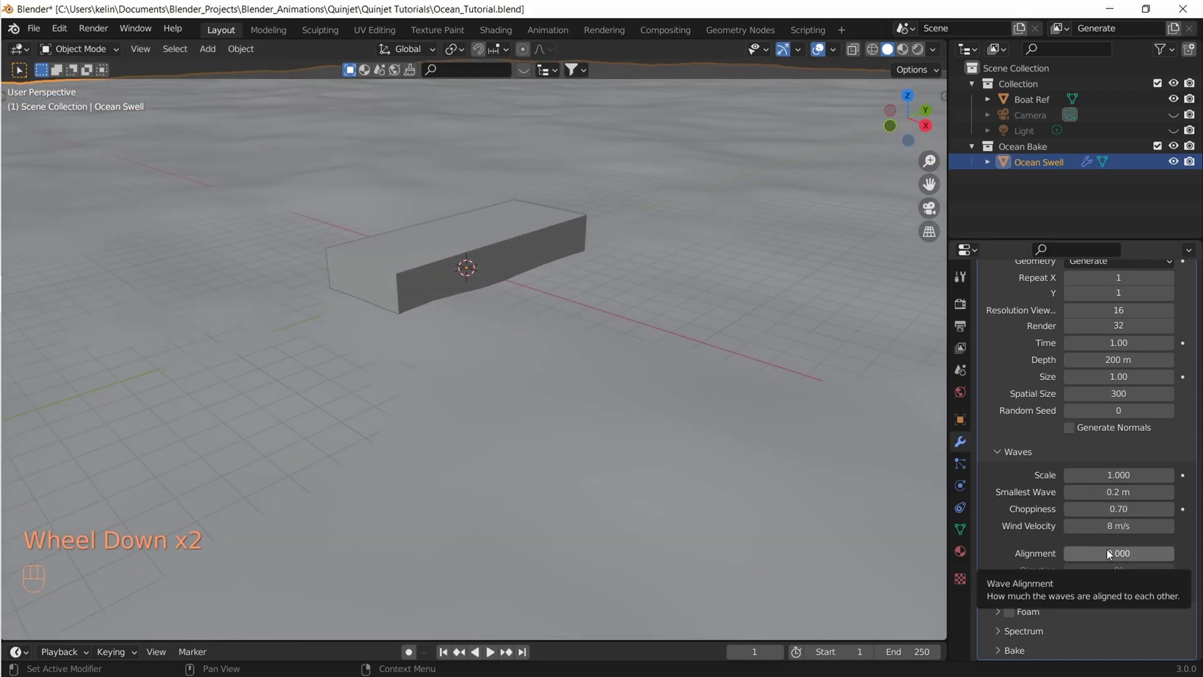
Set wave alignment 0.5, direction 20° and damping 0.4
left_click(1106, 549)
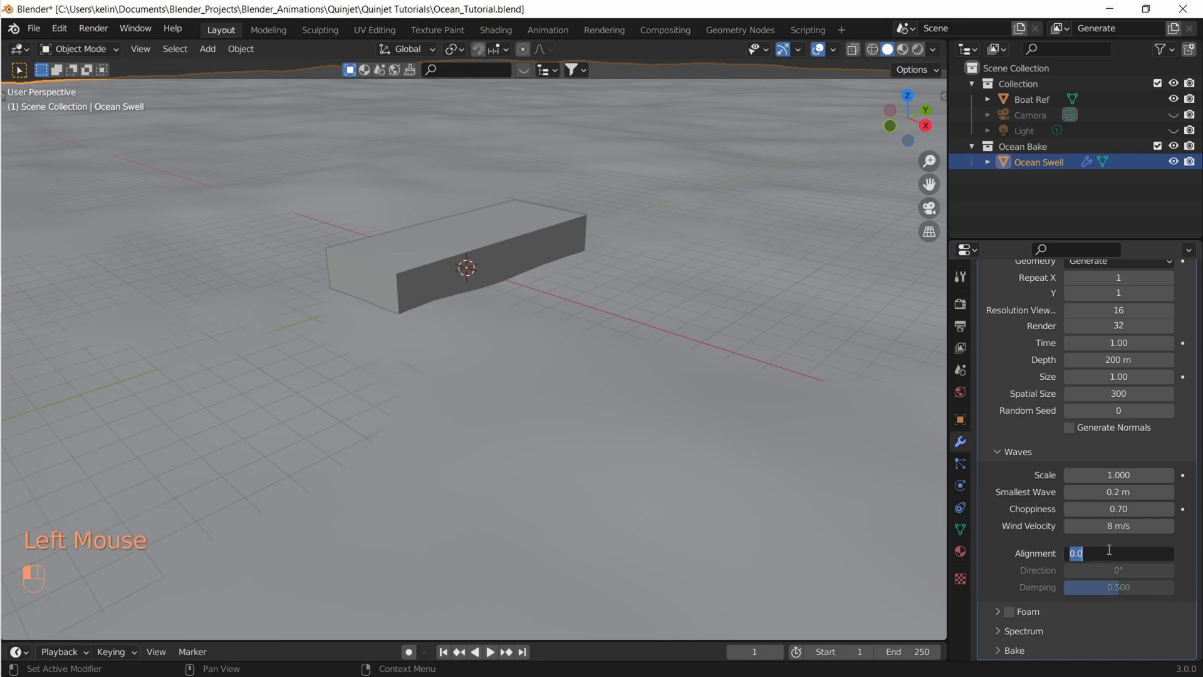
type(".5")
type("0.500")
key("Return")
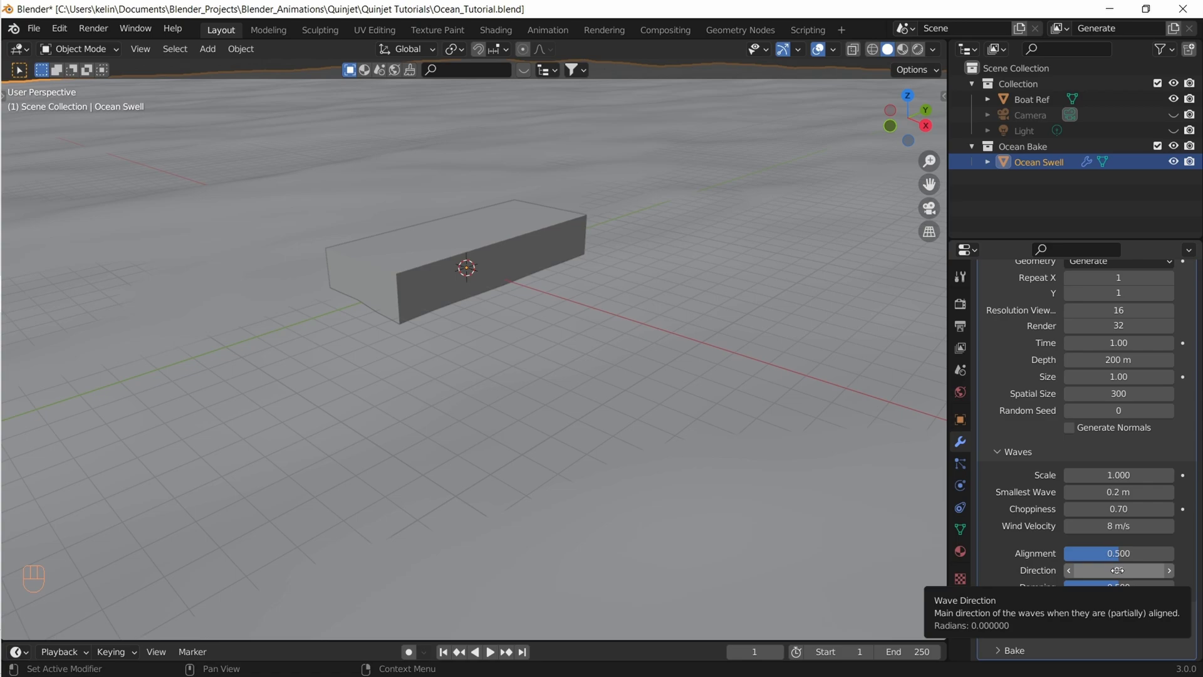
left_click(1117, 569)
type("20")
key("Return")
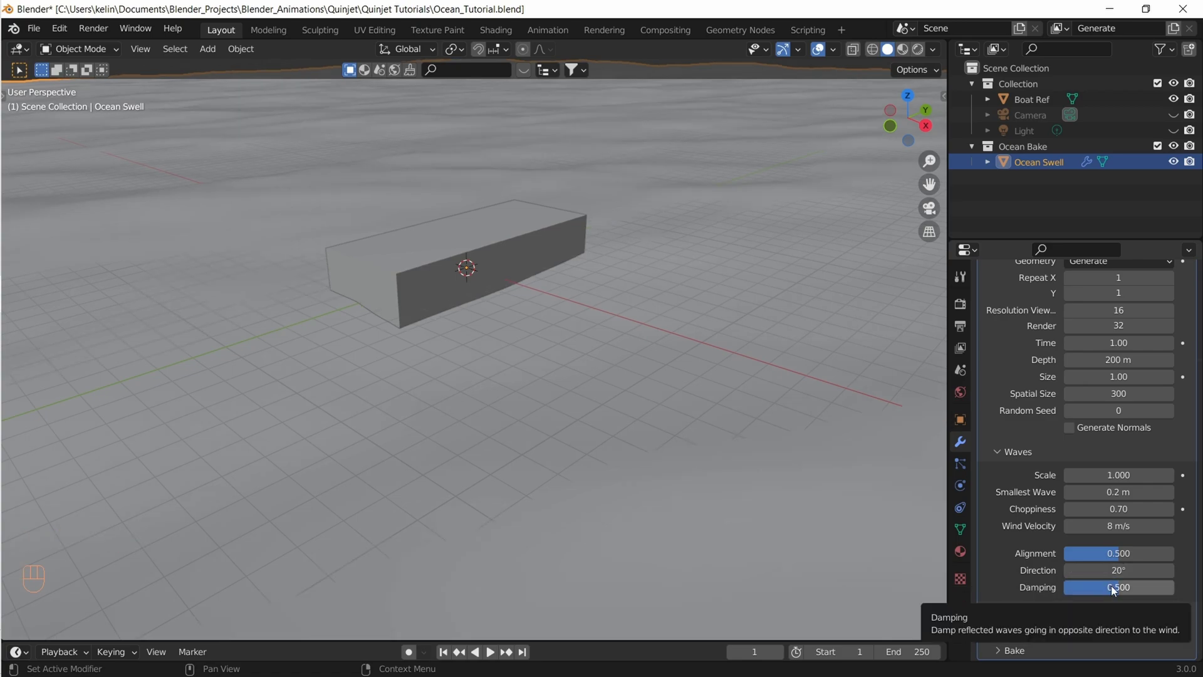
left_click(1112, 587)
type(".4")
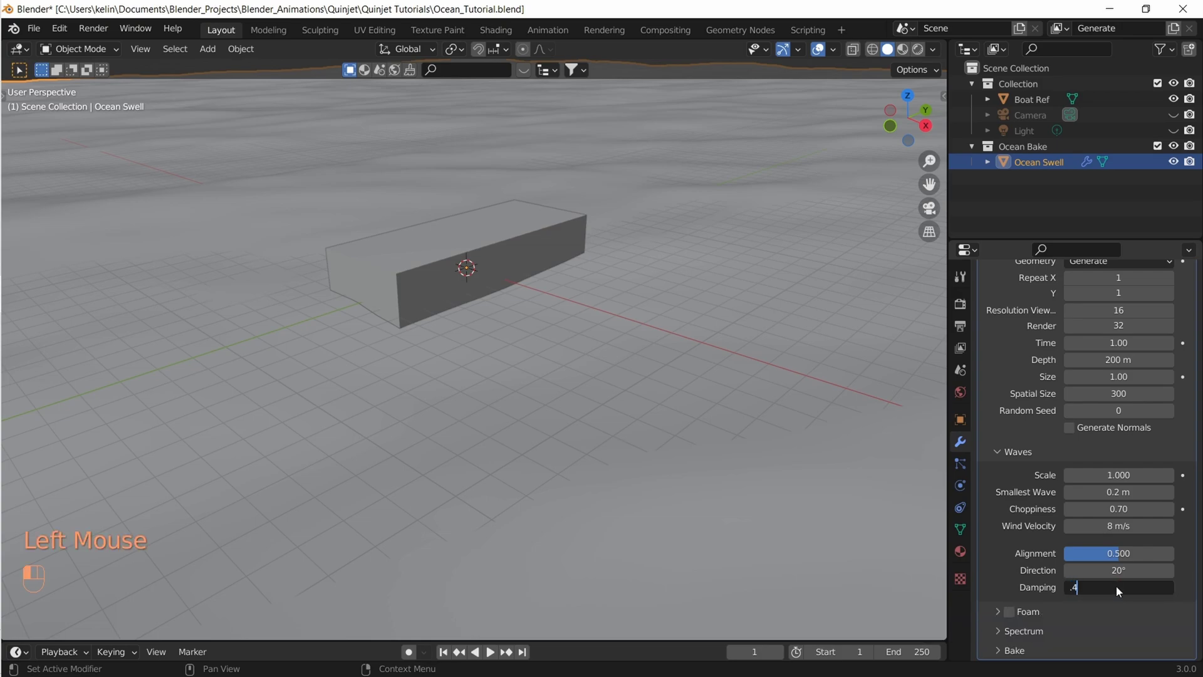
key("Return")
scroll(1065, 508, "up", 2)
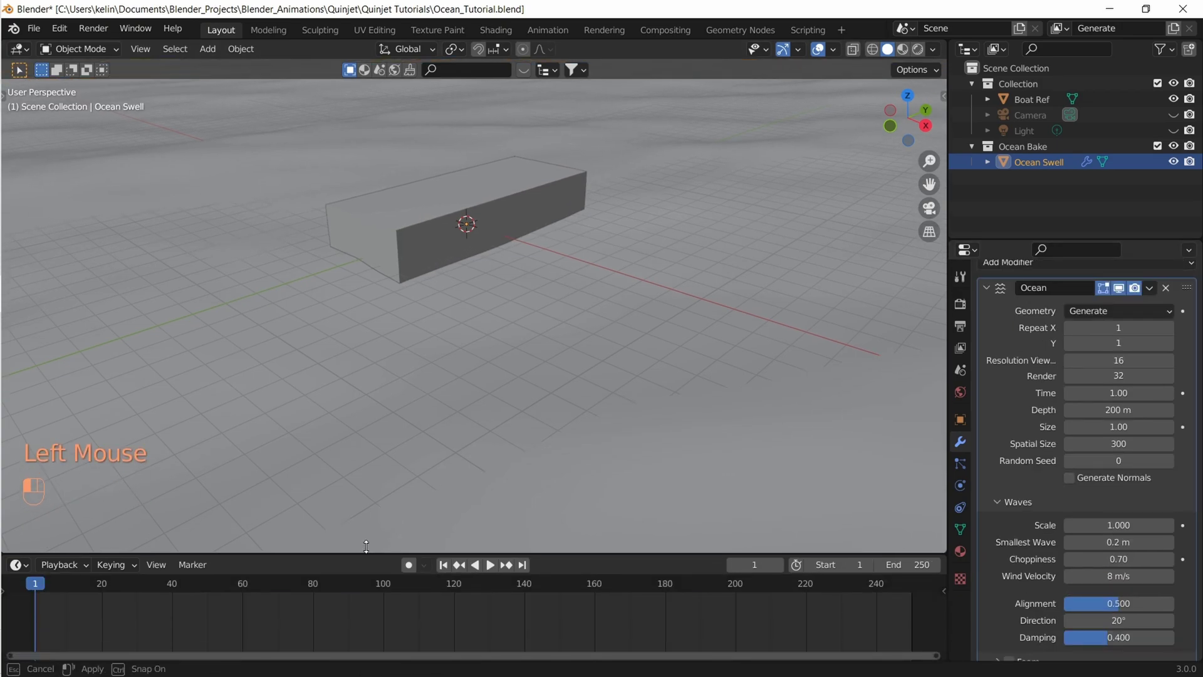
left_click_drag(420, 640, 420, 537)
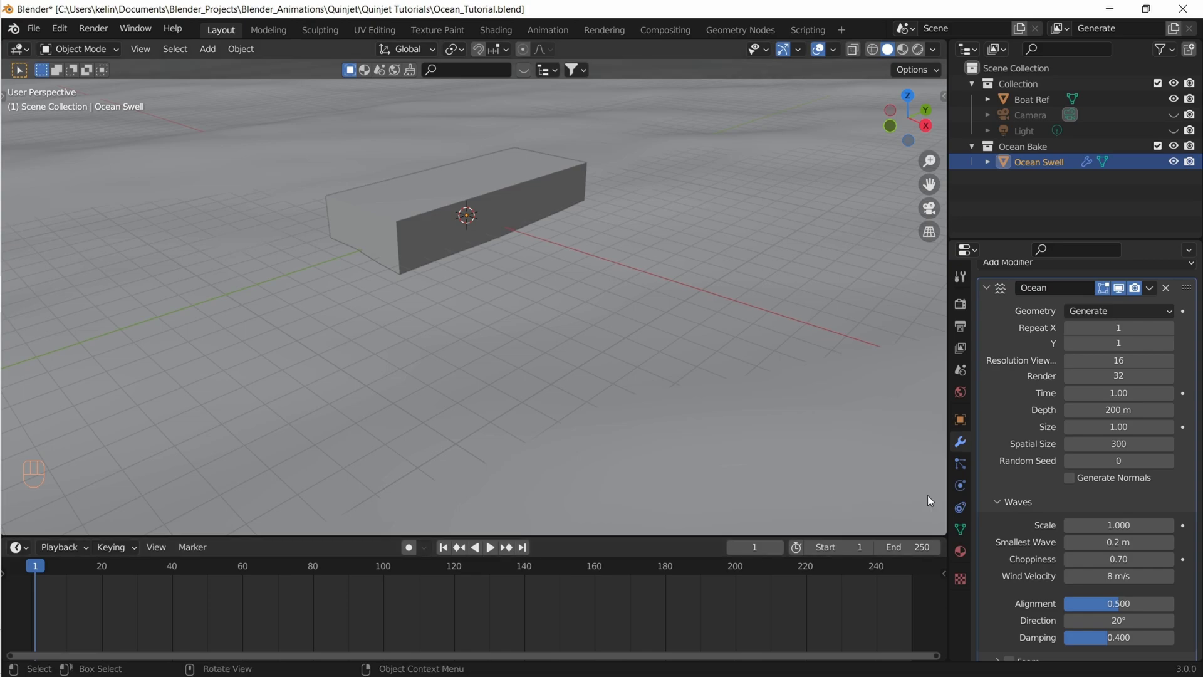
Keyframe the ocean Time value at 0 on frame 0
left_click(754, 547)
type("0")
key("Return")
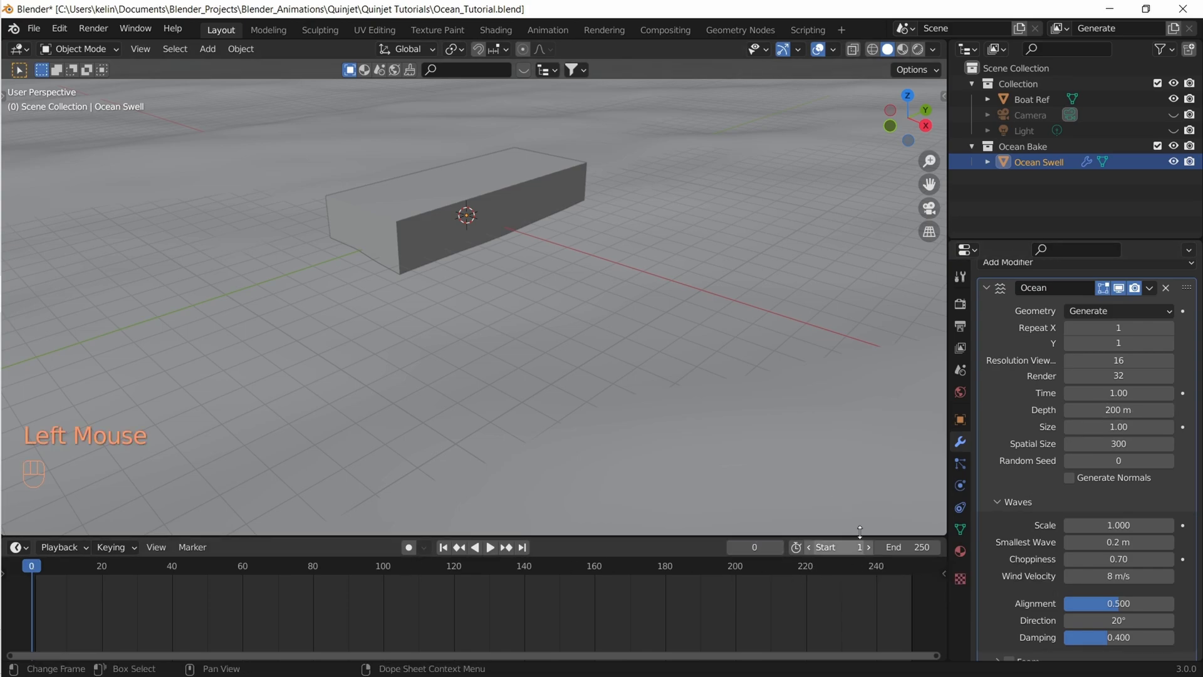
left_click(1119, 393)
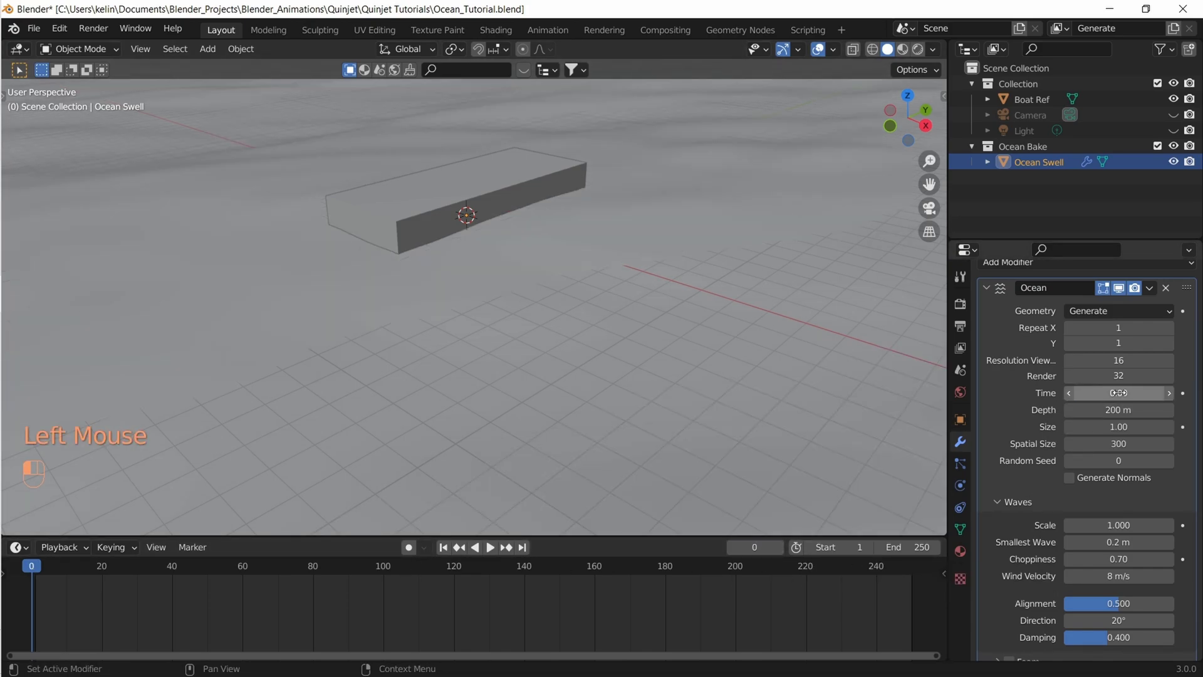
key("i")
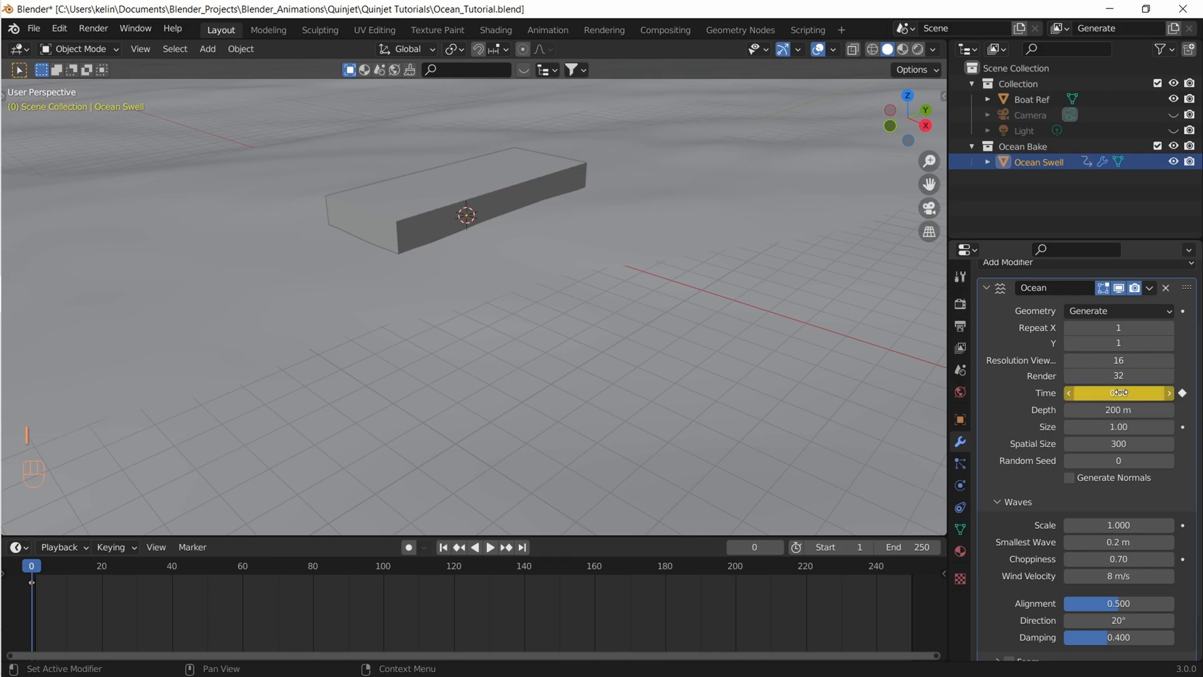
key("n")
key("n")
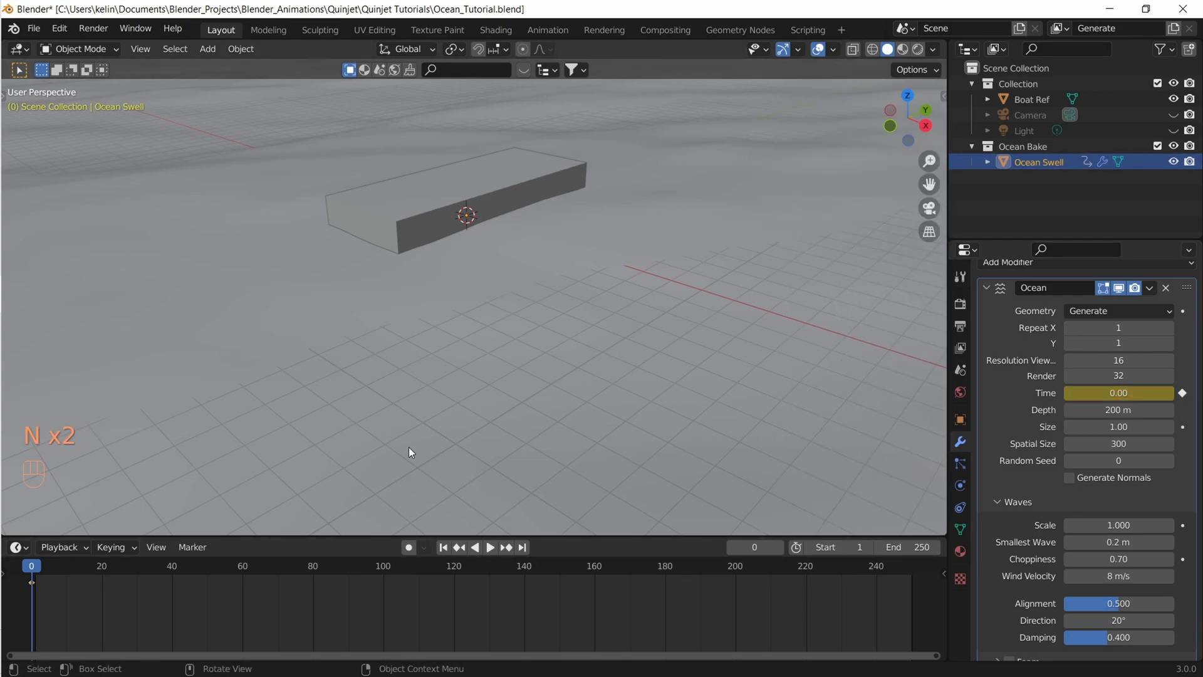
scroll(414, 424, "down", 3)
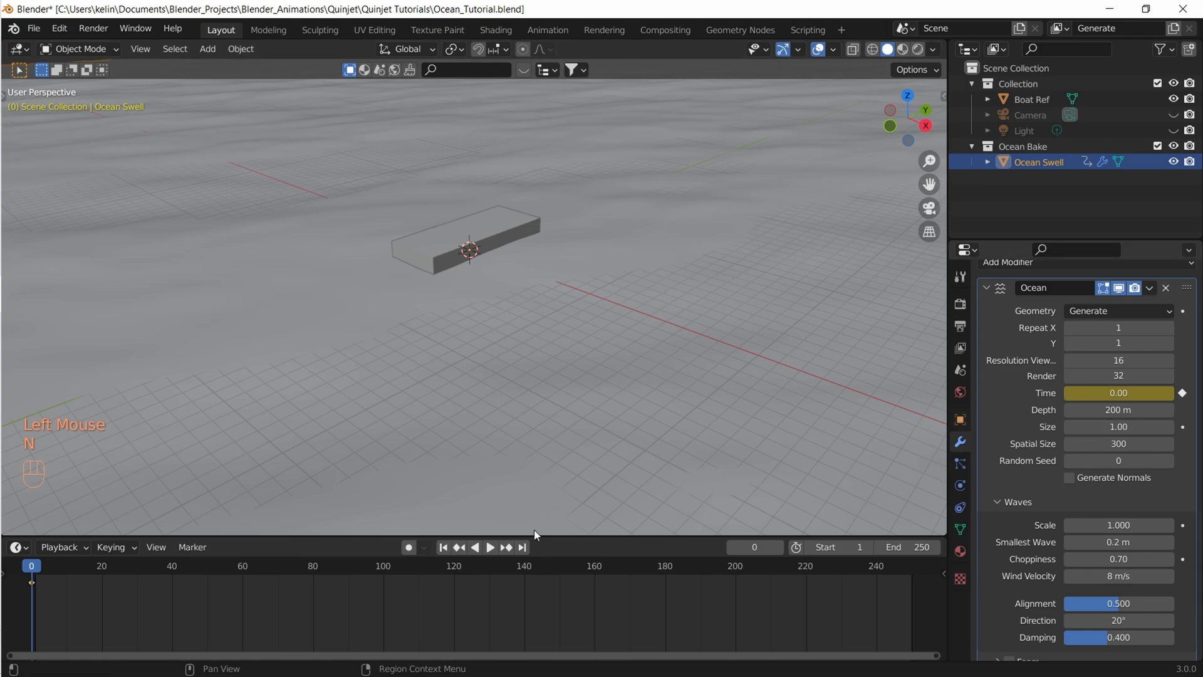
Set a new Time value at frame 24, preview the wave playback, and enlarge the timeline
left_click_drag(752, 547, 790, 548)
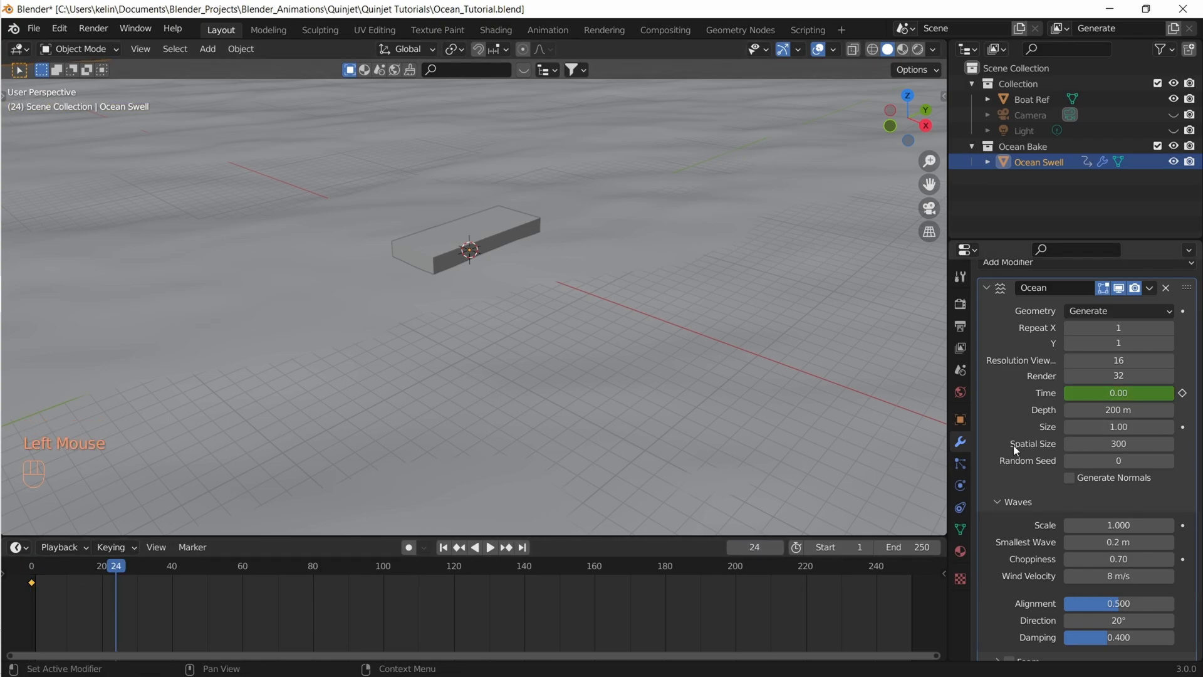
left_click(1118, 394)
type("1")
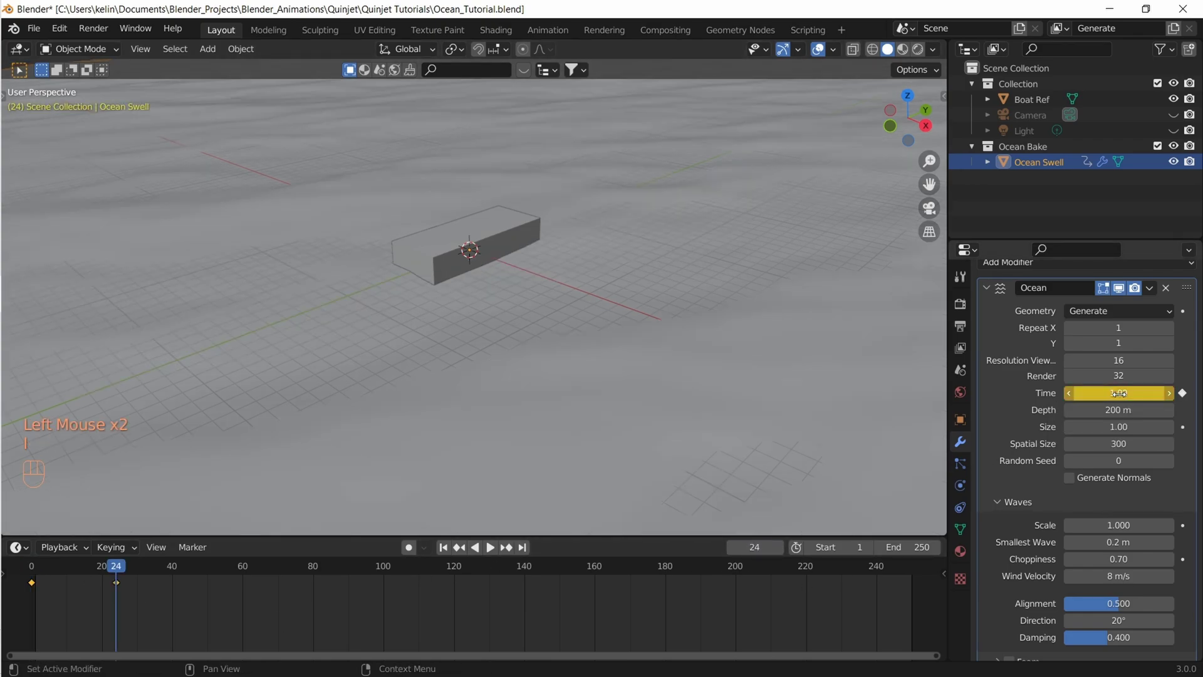
left_click(442, 547)
key("space")
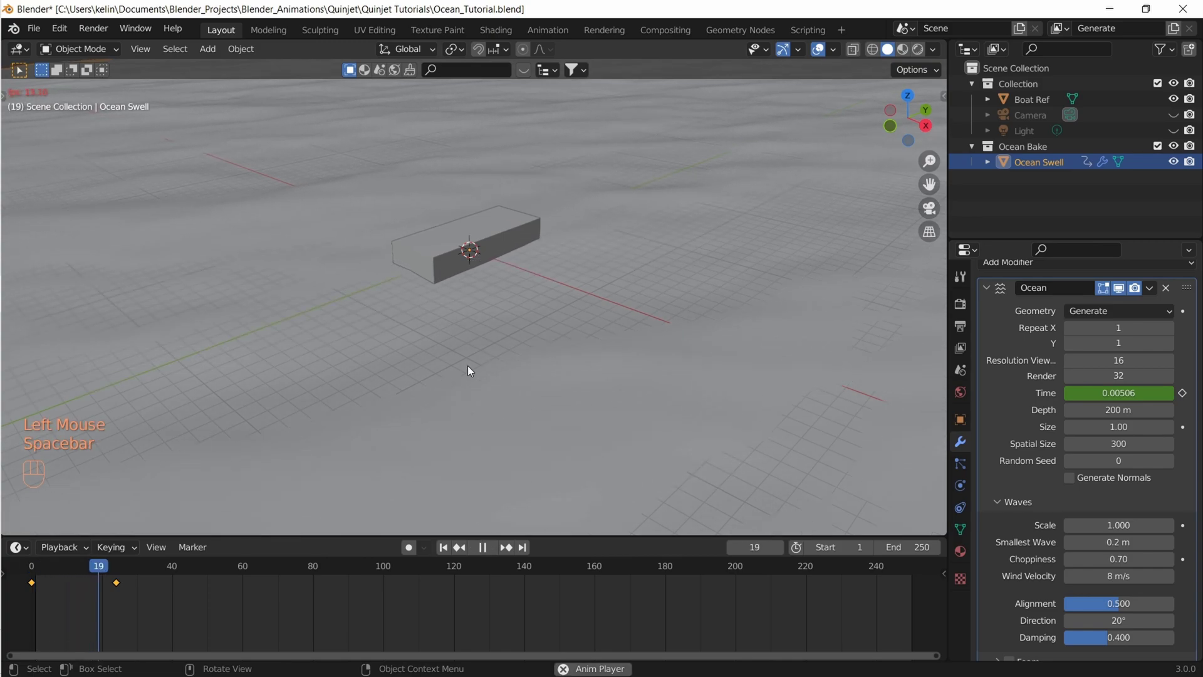
key("space")
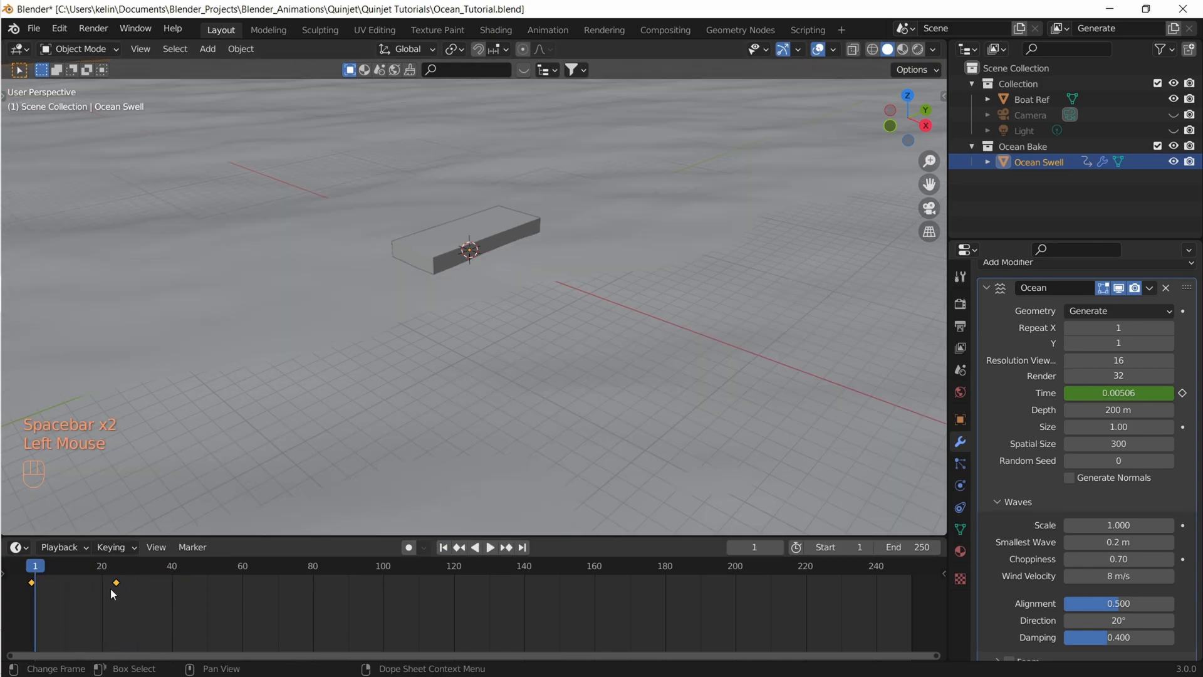
left_click_drag(141, 535, 282, 429)
Switch the timeline to the Graph Editor and bring the Time curve into view
middle_click_drag(412, 300, 443, 319, "shift")
mouse_move(441, 320)
middle_mouse_down()
mouse_move(461, 336)
mouse_move(483, 520)
middle_mouse_up()
left_click(17, 441)
left_click(240, 522)
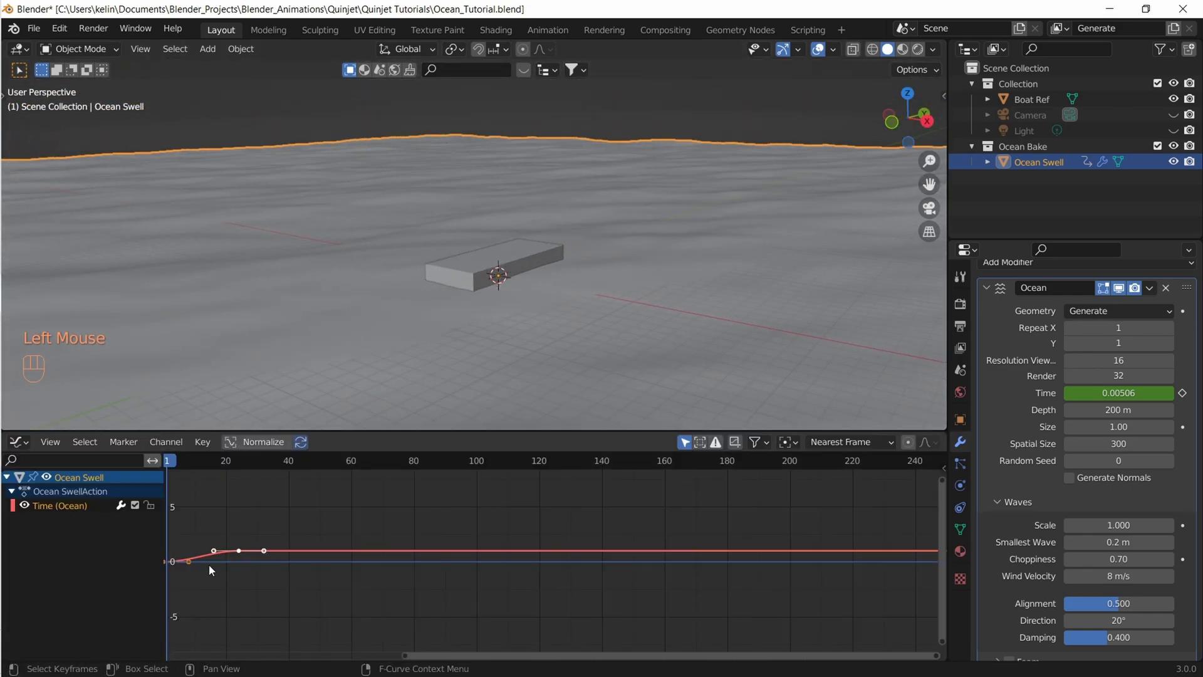
scroll(209, 564, "up", 2)
middle_click_drag(224, 570, 544, 588, "shift")
scroll(544, 588, "up", 3)
mouse_move(671, 571)
middle_mouse_down("ctrl")
mouse_move(695, 558)
mouse_move(659, 549)
mouse_move(617, 585)
middle_mouse_up("ctrl")
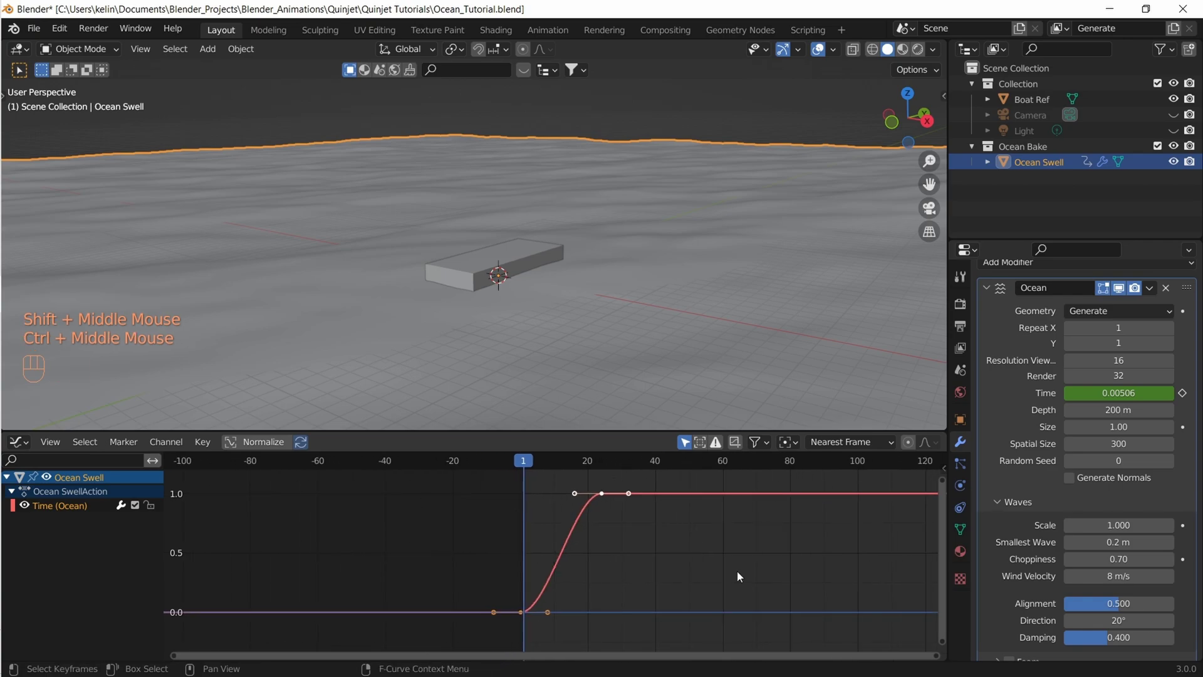
Set the Time (Ocean) keyframes to Linear interpolation
left_click(63, 503)
right_click(63, 503)
right_click(508, 539)
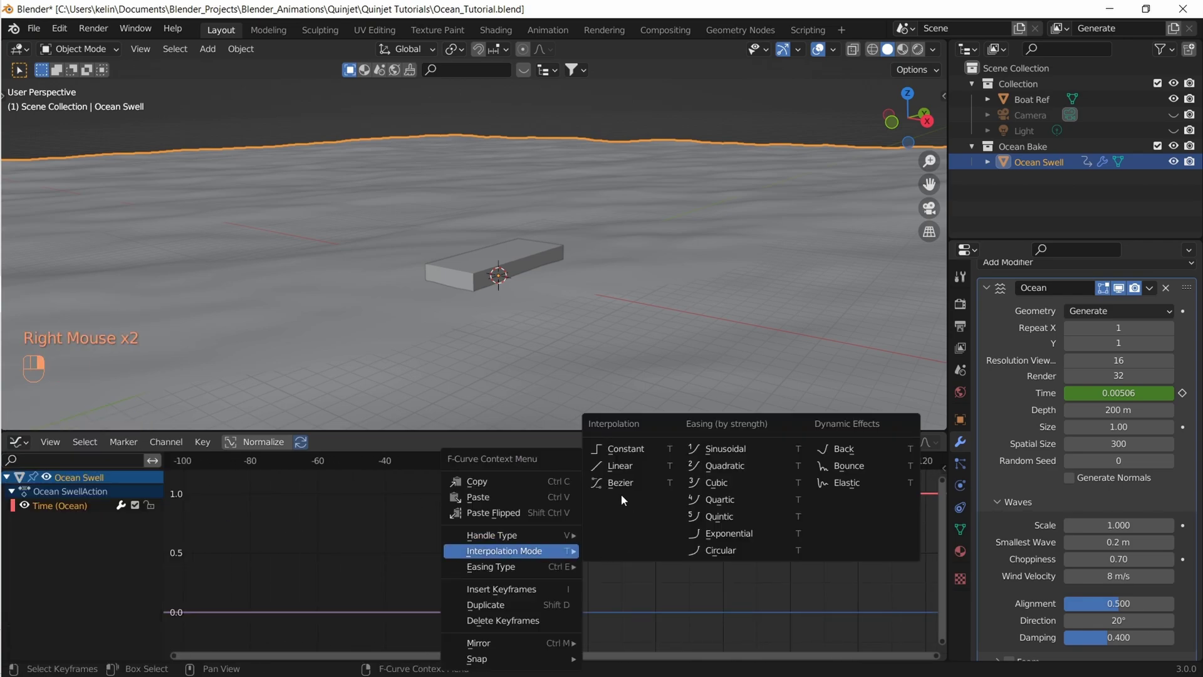
left_click(627, 467)
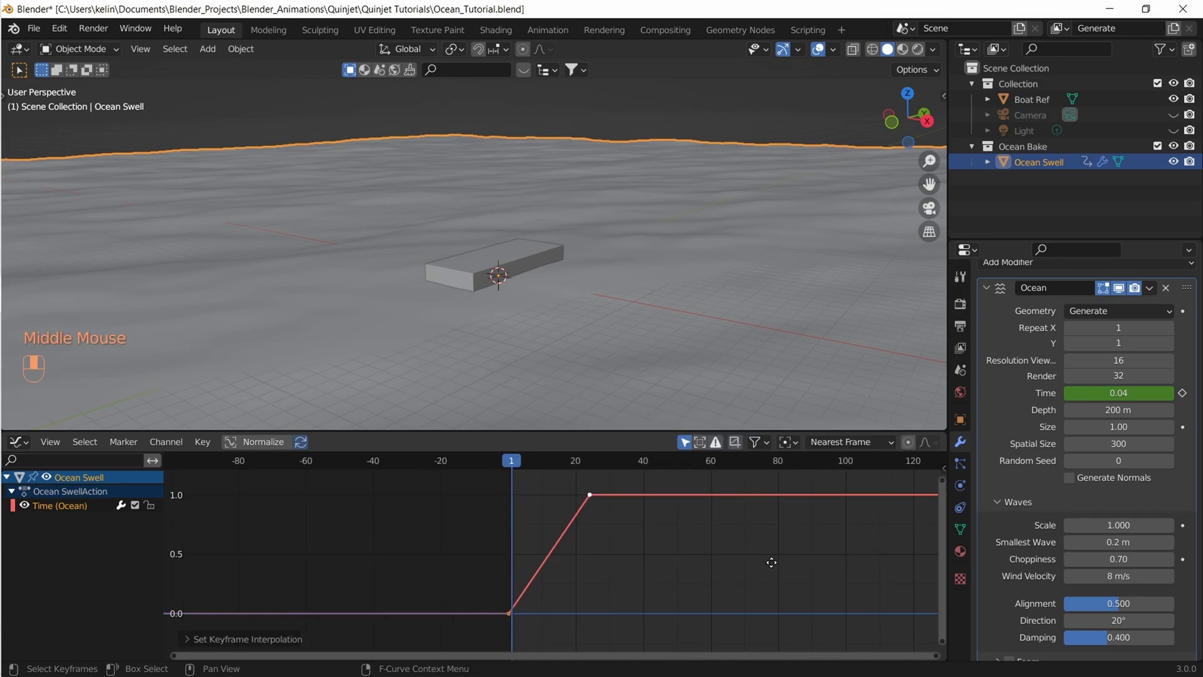
Show the curve's Modifiers settings in the sidebar and move to frame 24
middle_click_drag(771, 561, 370, 491)
middle_click_drag(506, 533, 509, 546, "ctrl")
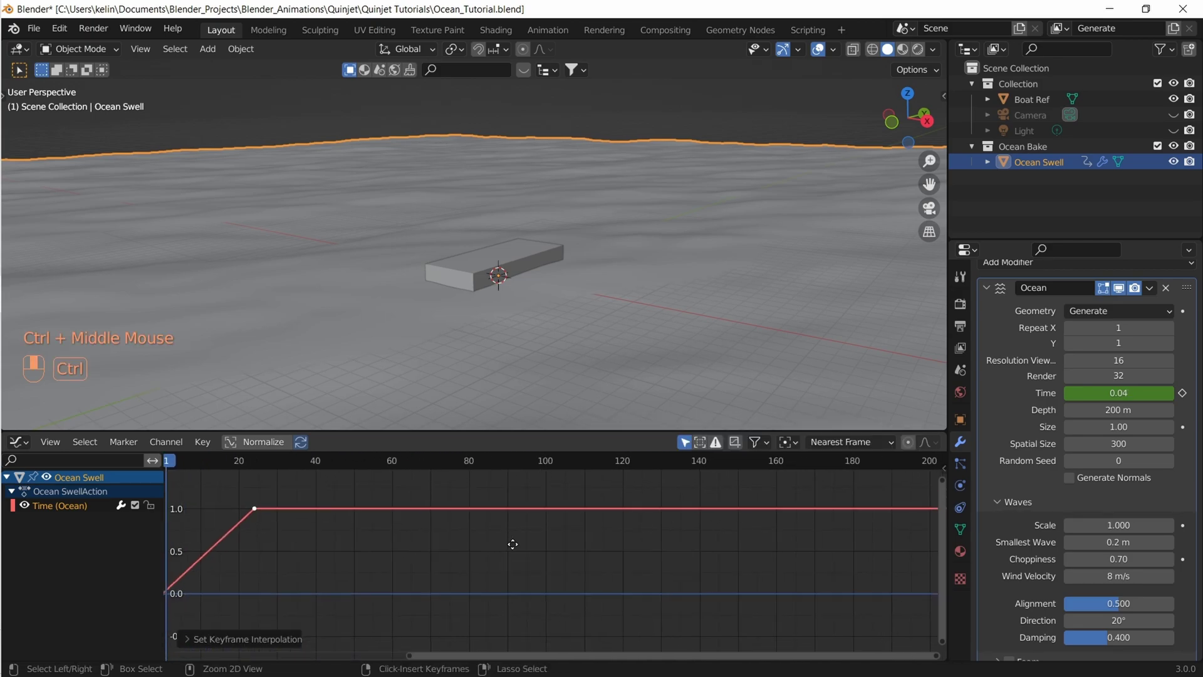
key("n")
left_click(294, 520)
left_click_drag(211, 462, 282, 461)
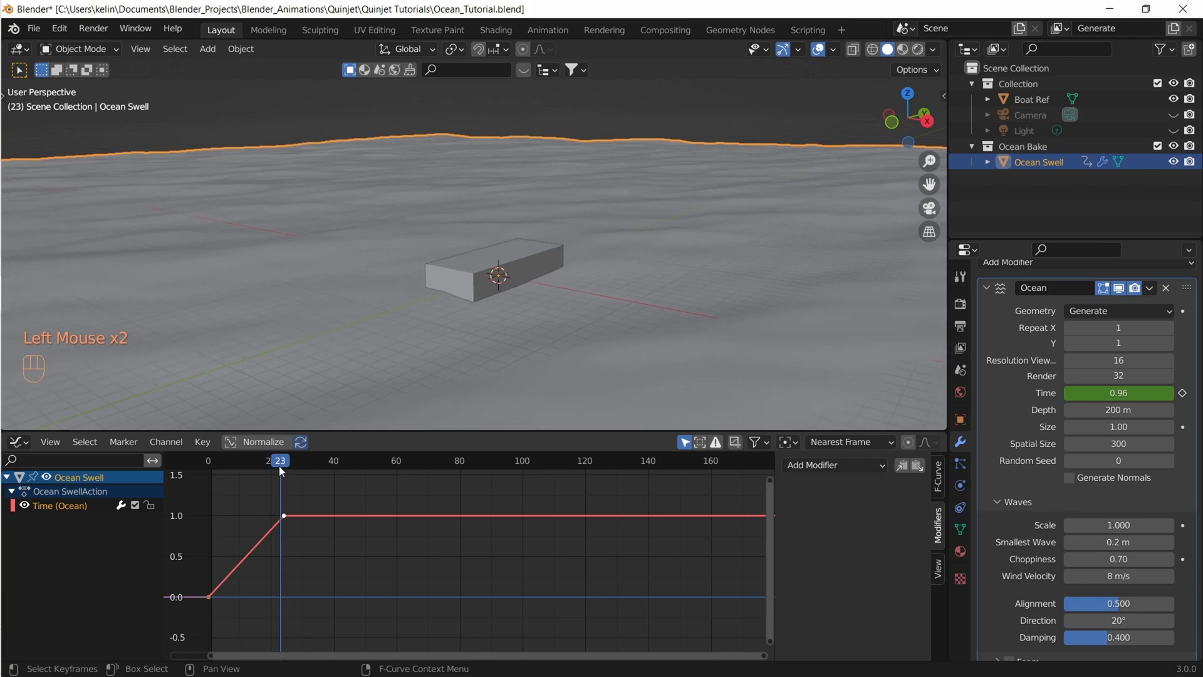
Add a Cycles modifier to the Time curve, with Before and After Mode set to Repeat with Offset
key("n")
key("n")
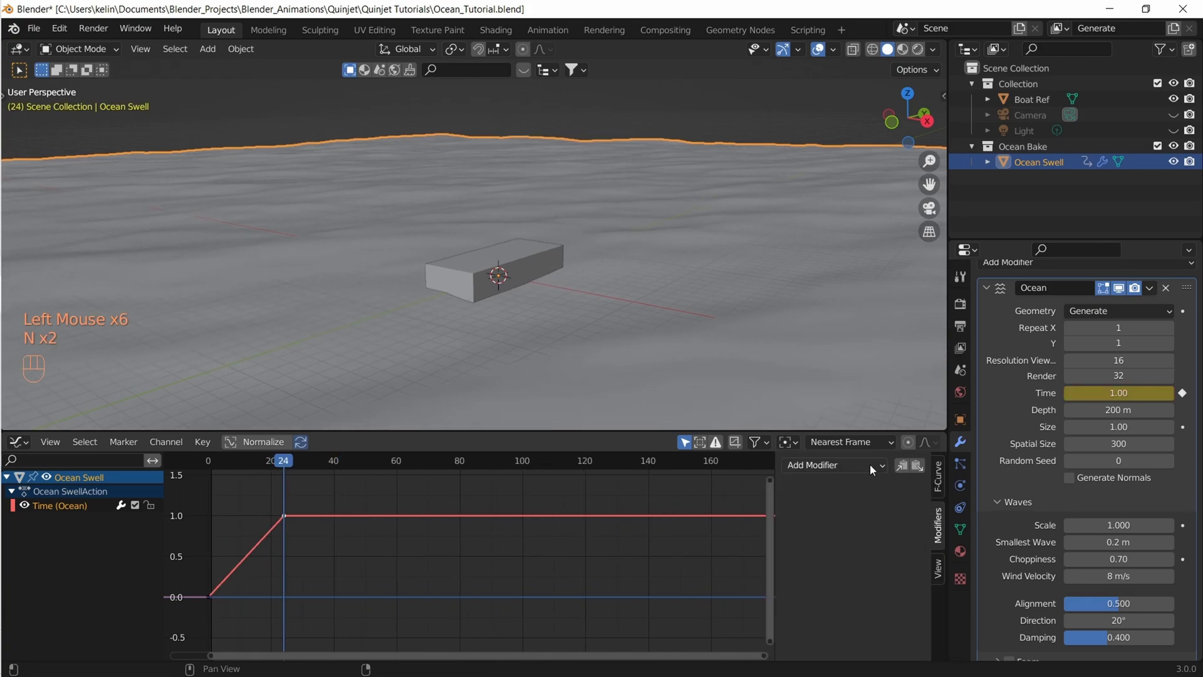
left_click(870, 464)
left_click(841, 533)
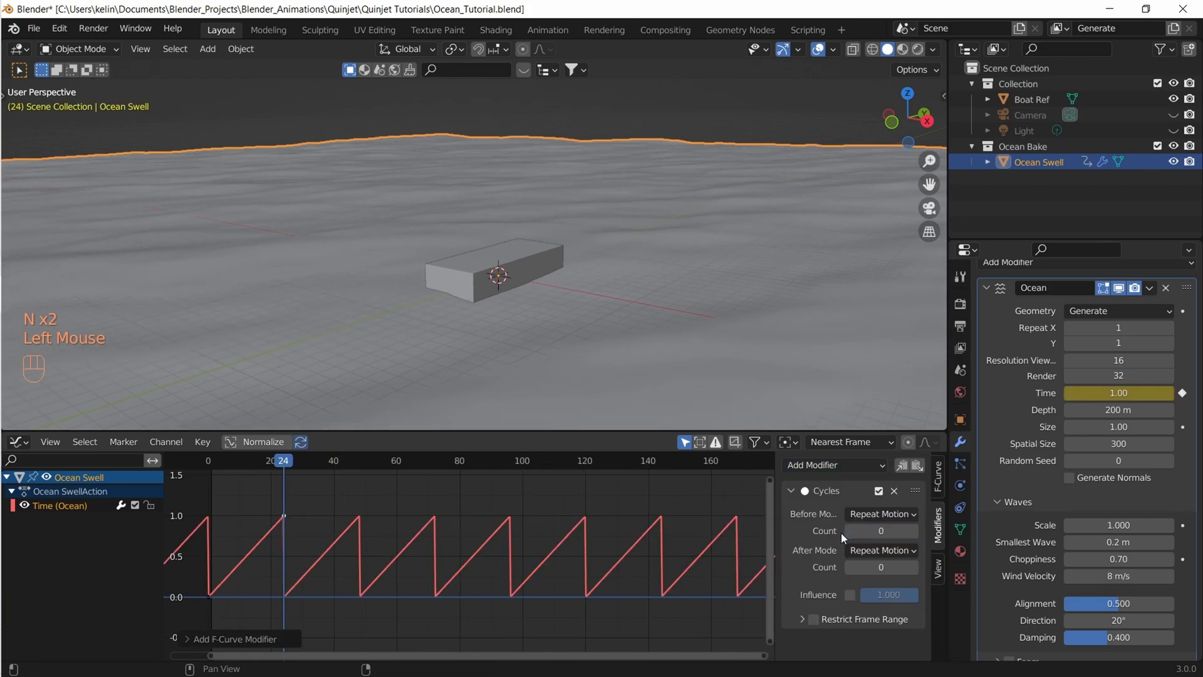
left_click(910, 517)
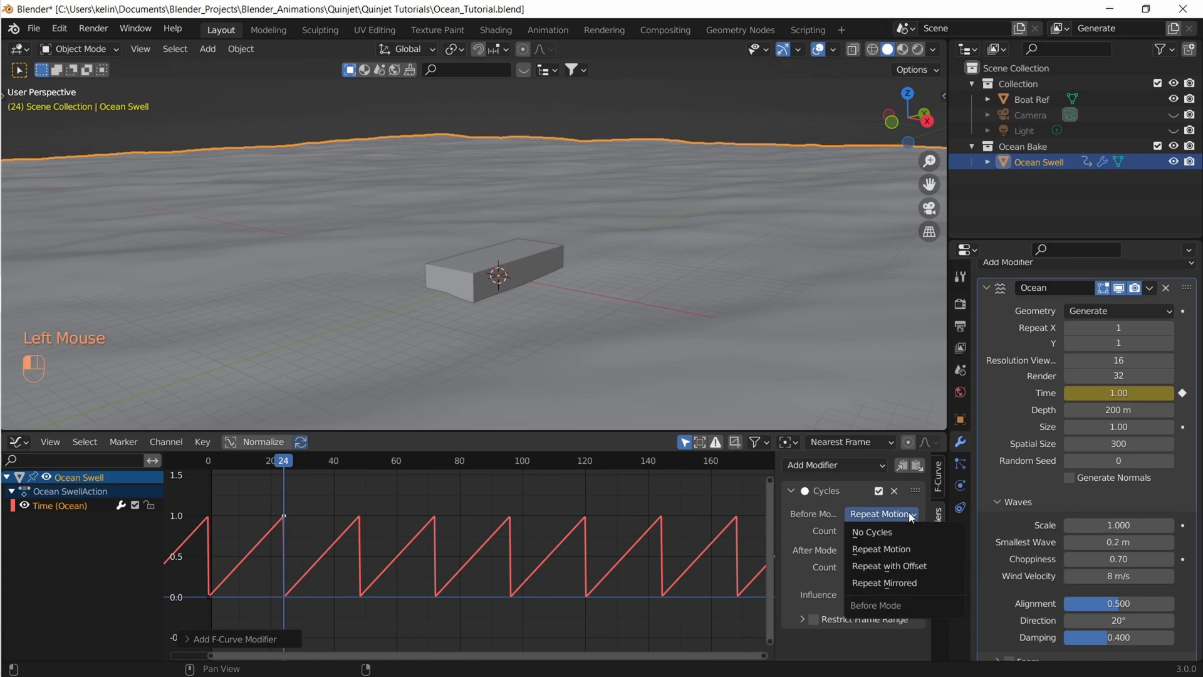
left_click(904, 567)
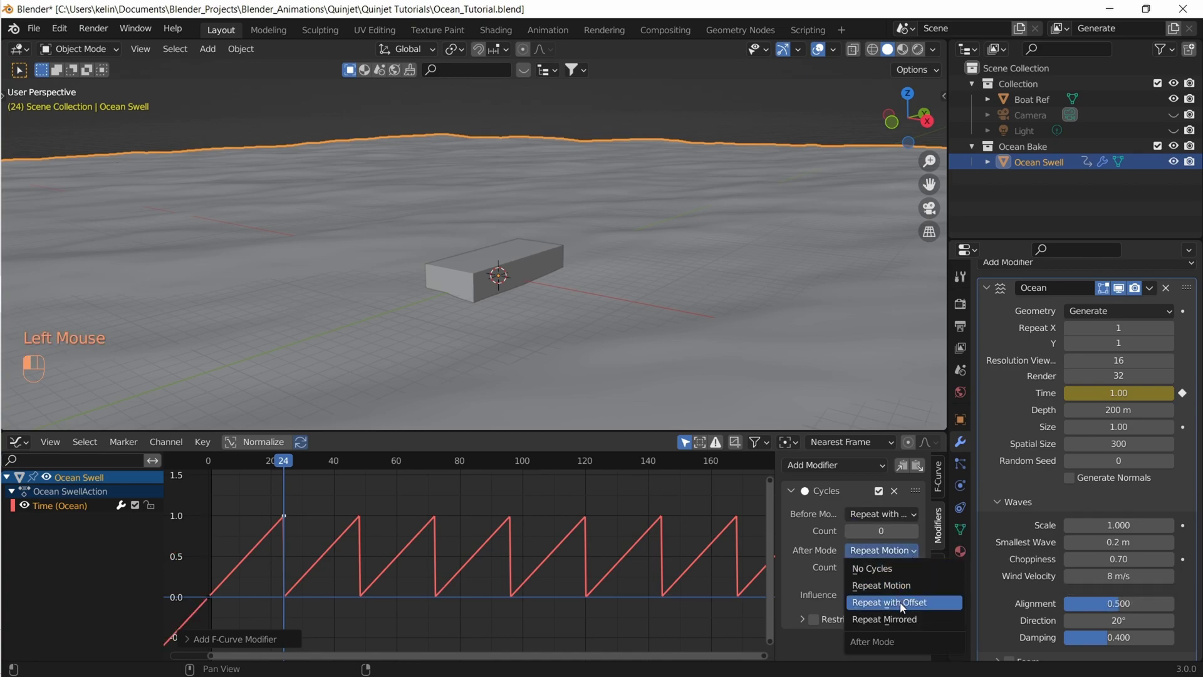
left_click(900, 602)
scroll(430, 534, "down", 1)
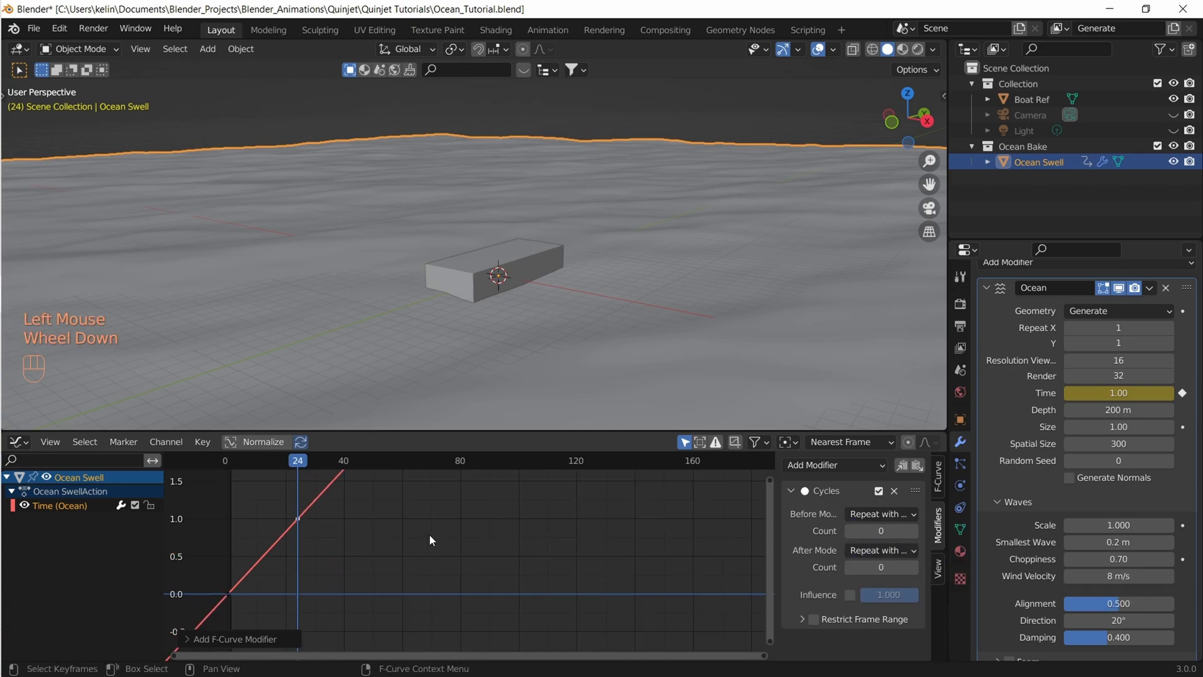
scroll(429, 533, "down", 5)
mouse_move(429, 533)
middle_mouse_down("shift")
mouse_move(445, 566)
mouse_move(520, 616)
mouse_move(189, 568)
middle_mouse_up("shift")
scroll(454, 575, "down", 3)
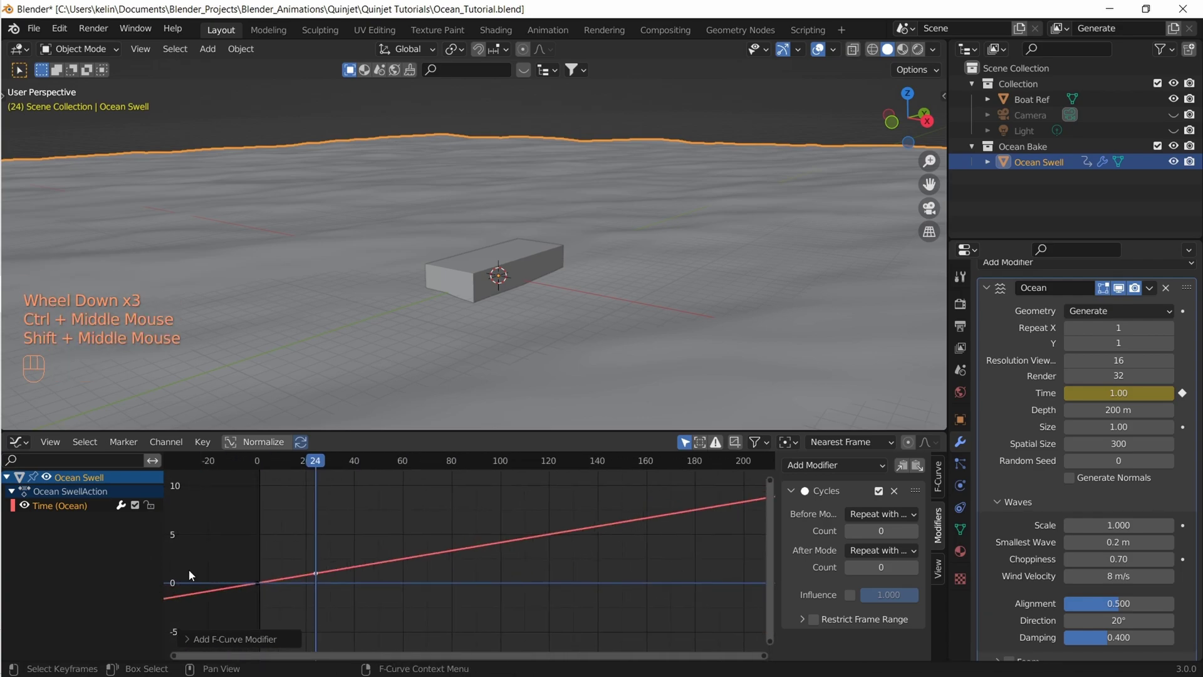
Restore the Timeline in the bottom area, shrink it, and play the ocean animation through
left_click(19, 442)
left_click(217, 502)
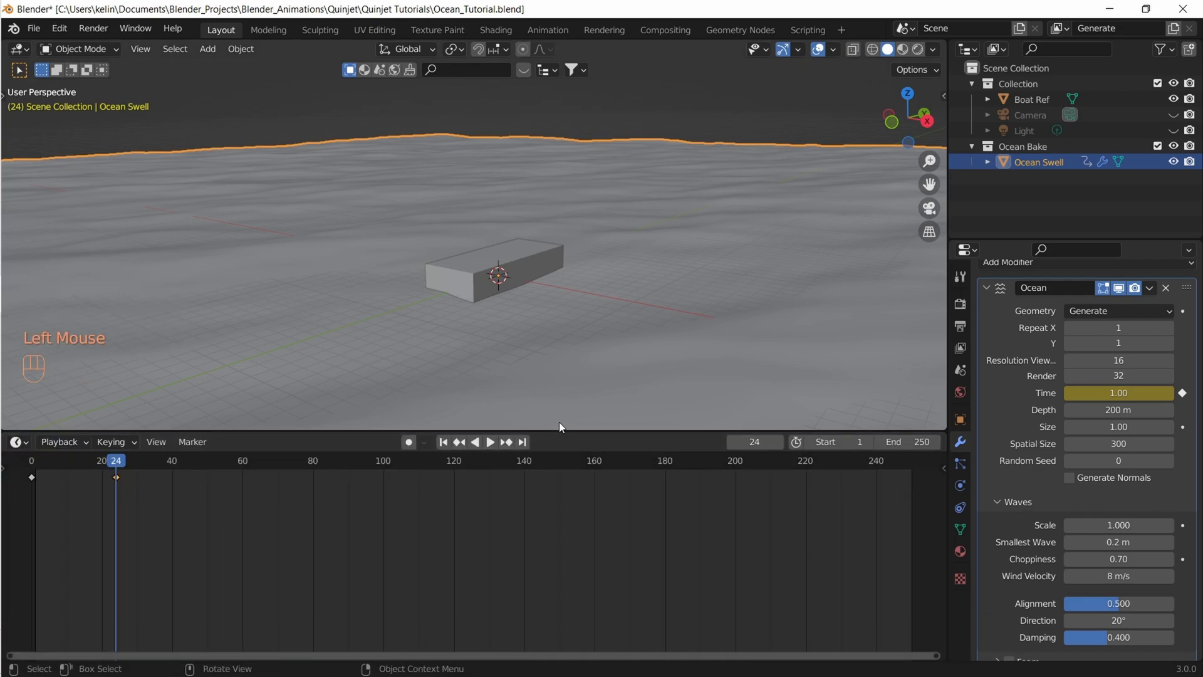
left_click_drag(559, 431, 560, 569)
left_click(443, 579)
scroll(470, 438, "up", 3)
middle_click_drag(470, 441, 469, 437)
key("space")
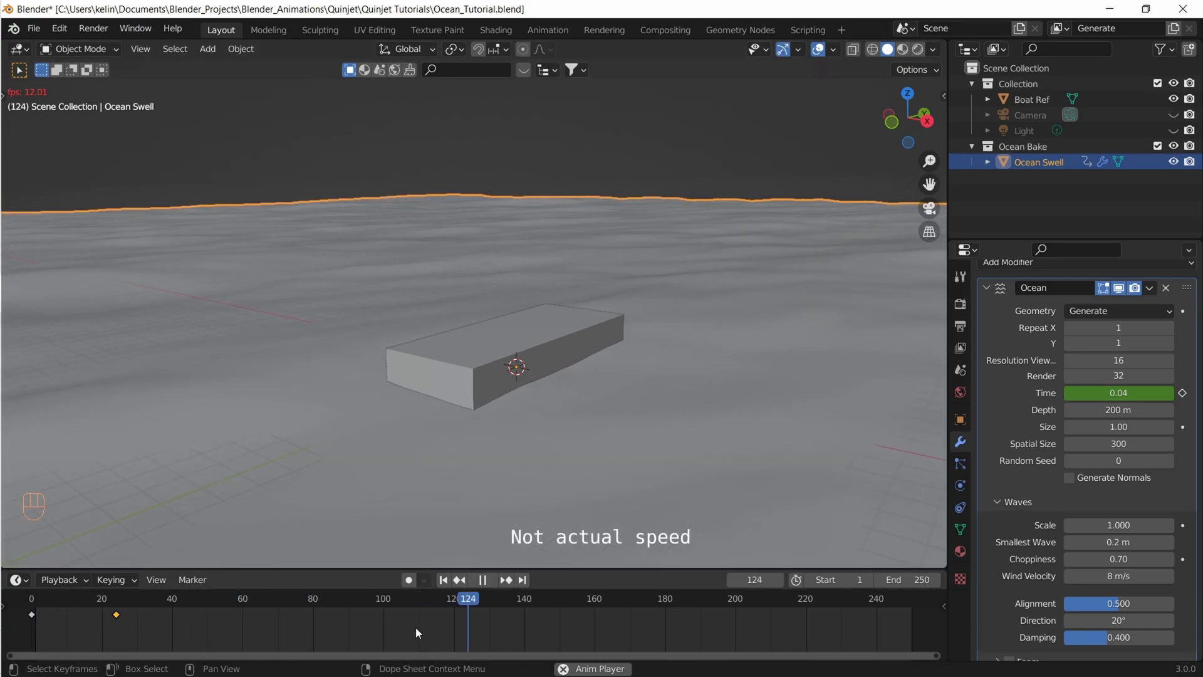
key("space")
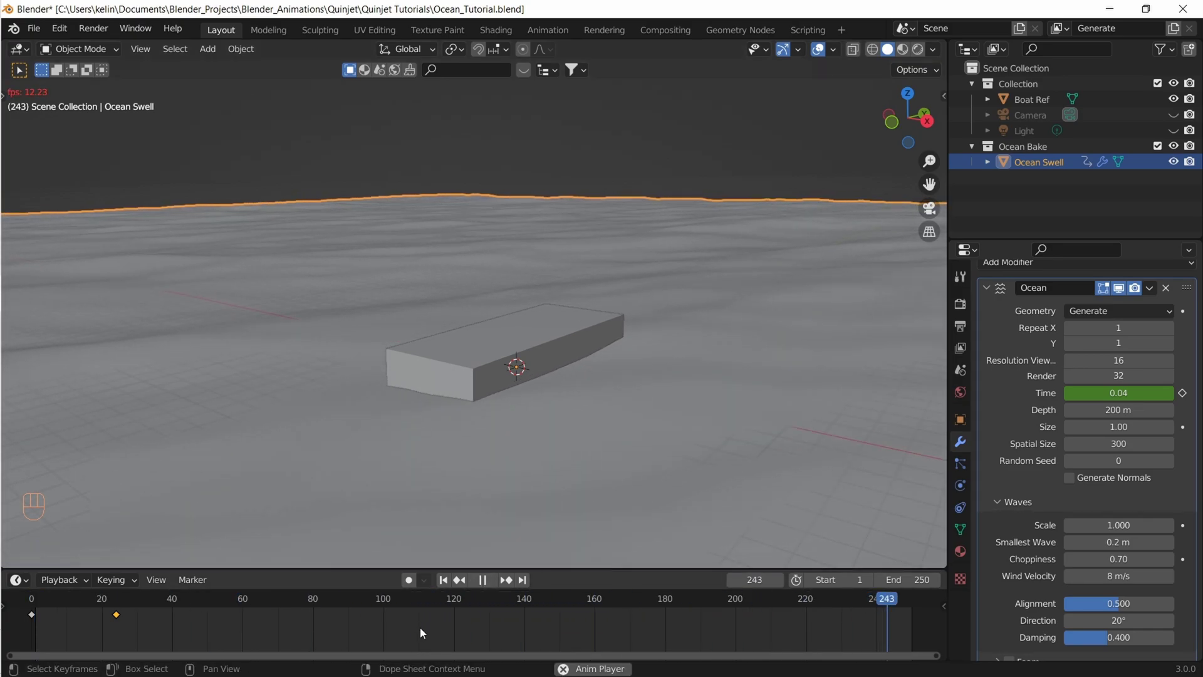
scroll(991, 648, "down", 7)
left_click(997, 650)
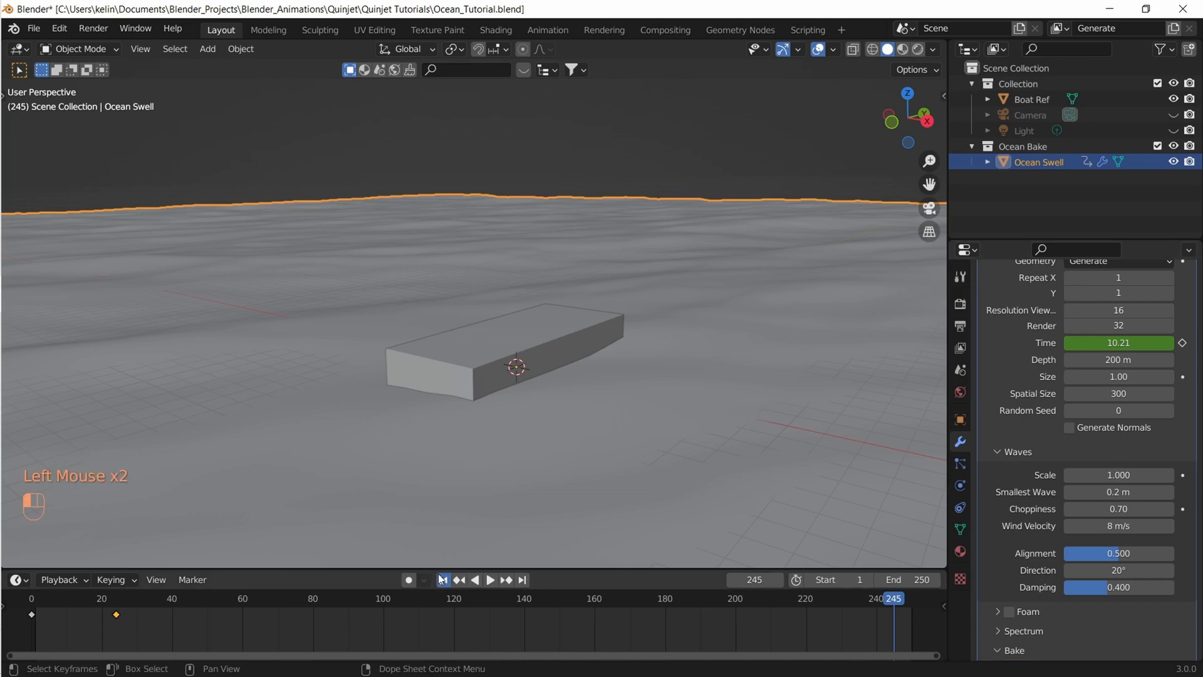
From the first frame, set the cache path and bake the ocean simulation
key("shift+Left")
scroll(1075, 640, "down", 5)
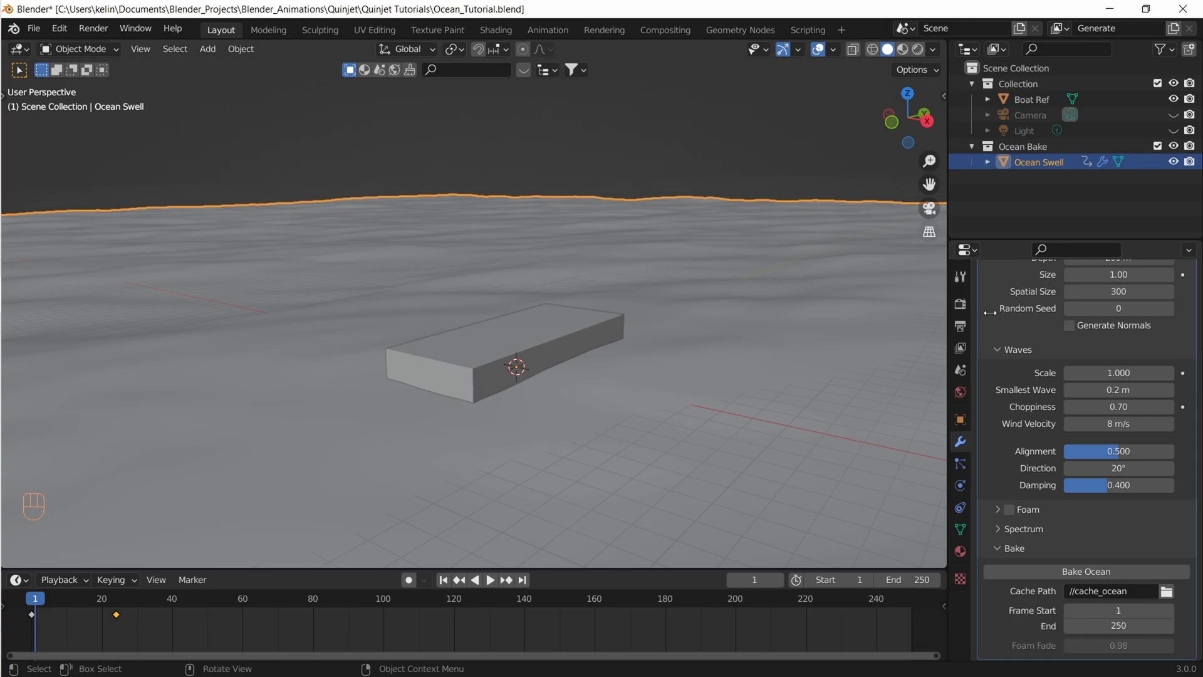
left_click(1132, 591)
type("_swell")
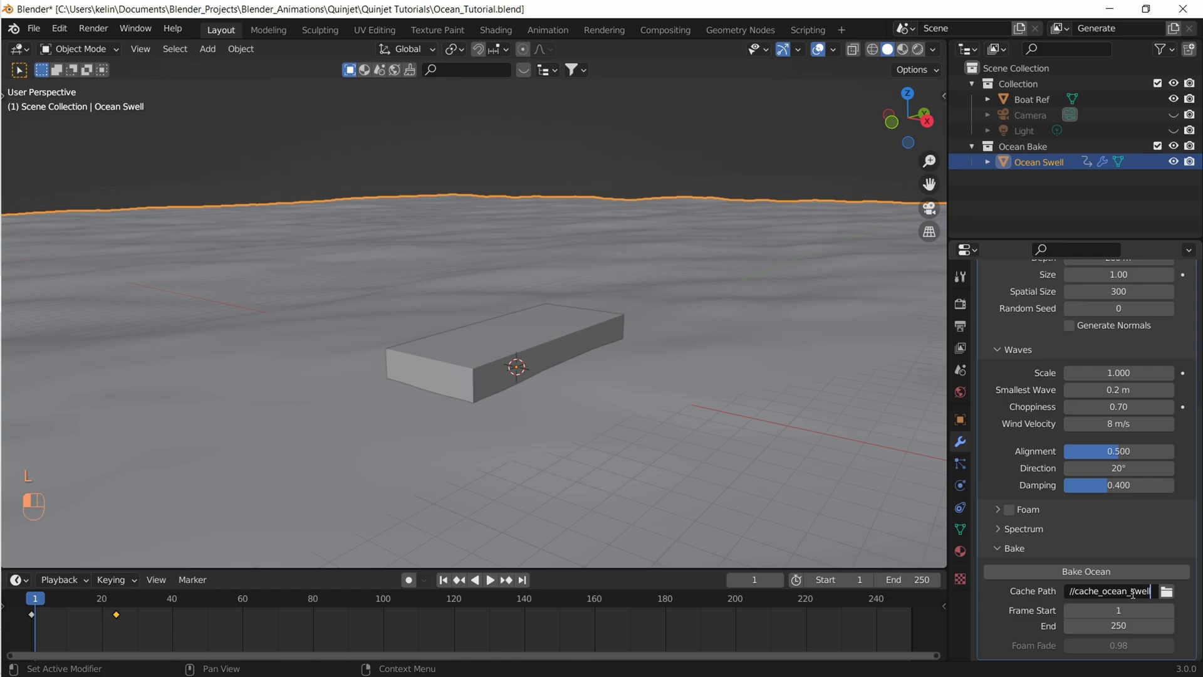
type("_ba")
left_click(1083, 571)
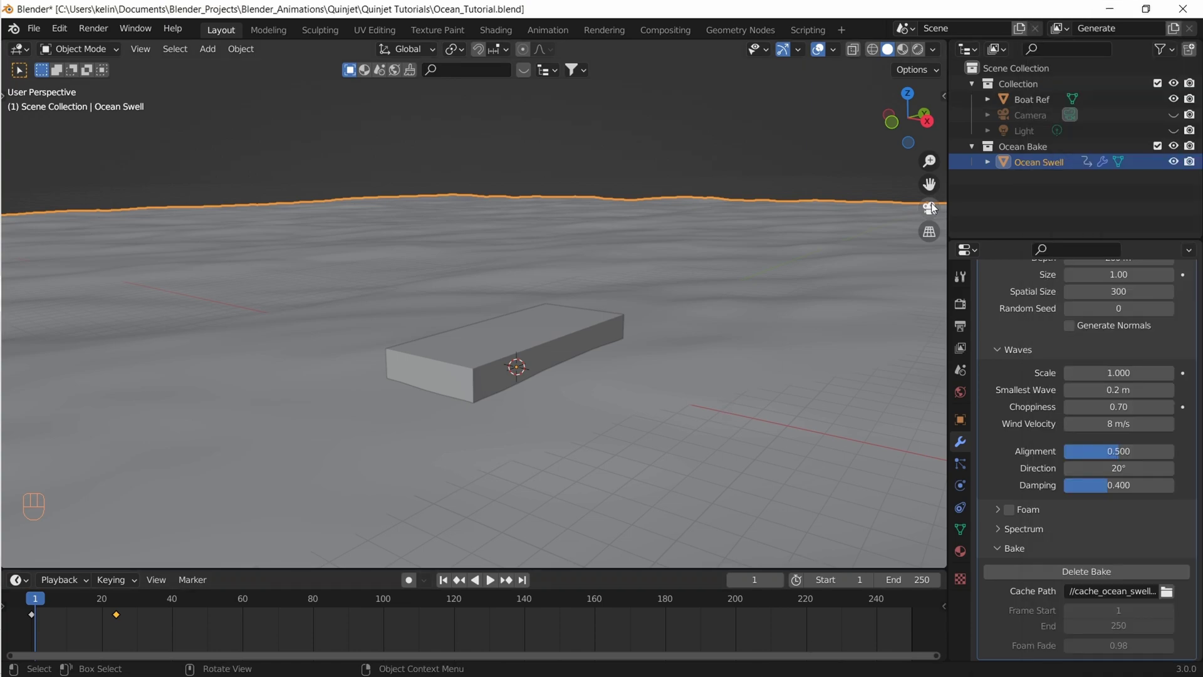
Confirm cache_ocean_swell_bake holds 250 EXR files, then return to Blender
left_click(1168, 52)
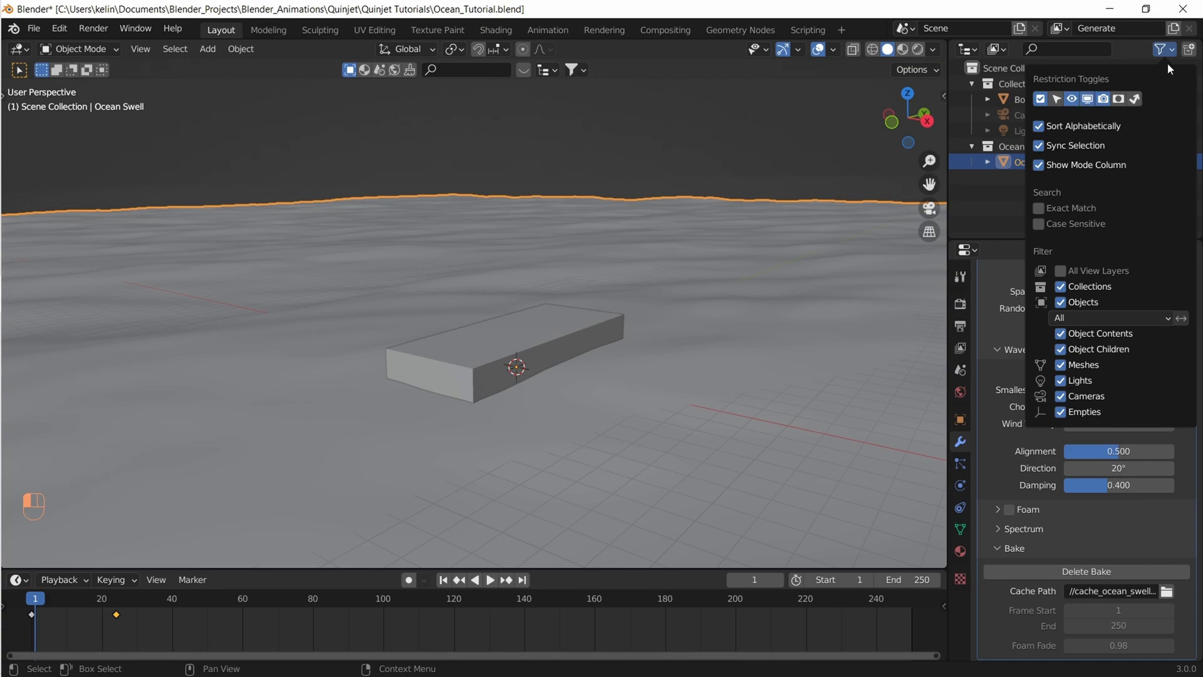
mouse_move(4, 305)
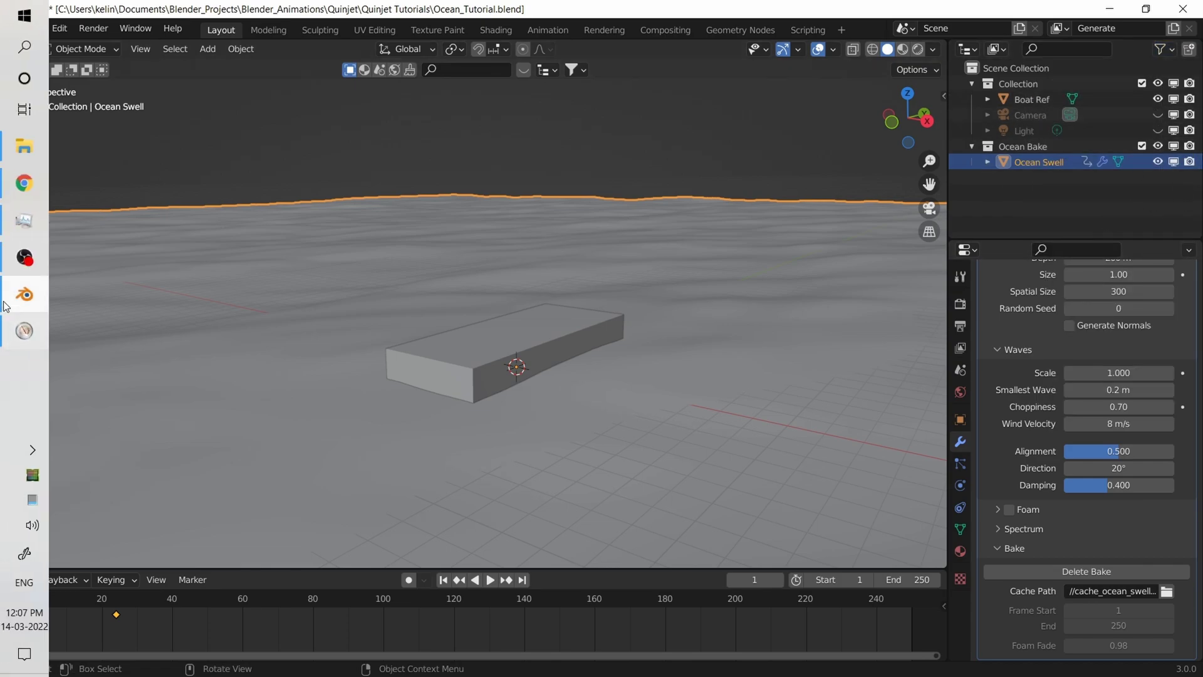
left_click(14, 146)
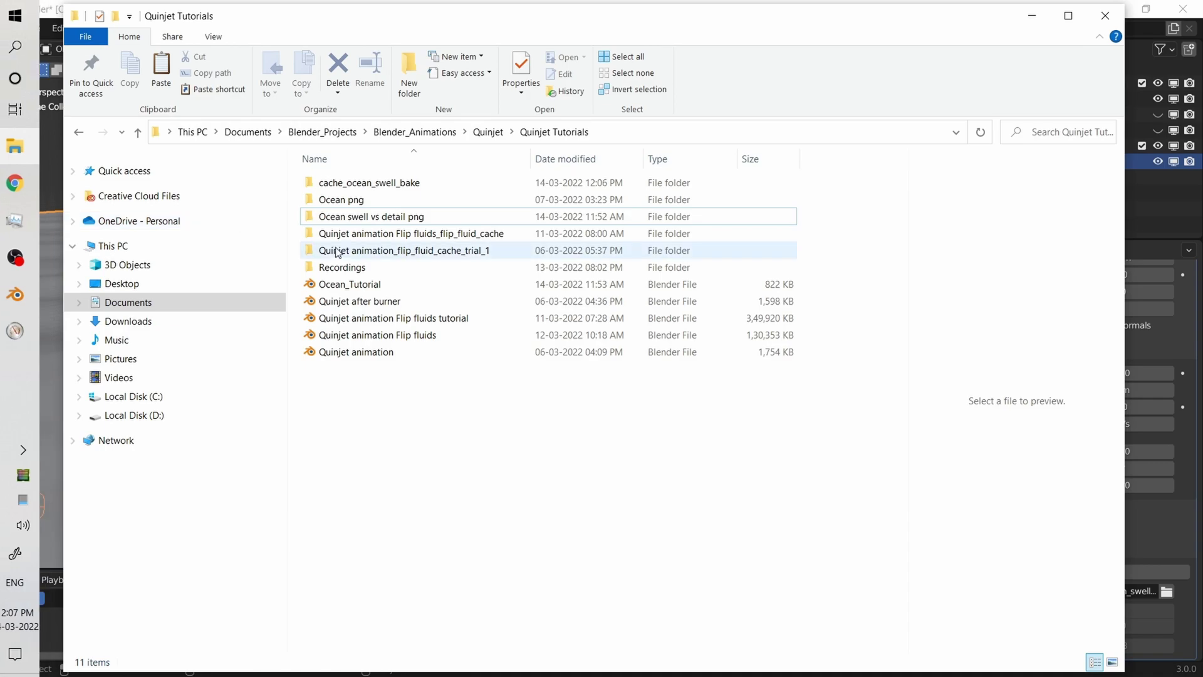
double_click(399, 183)
left_click(209, 38)
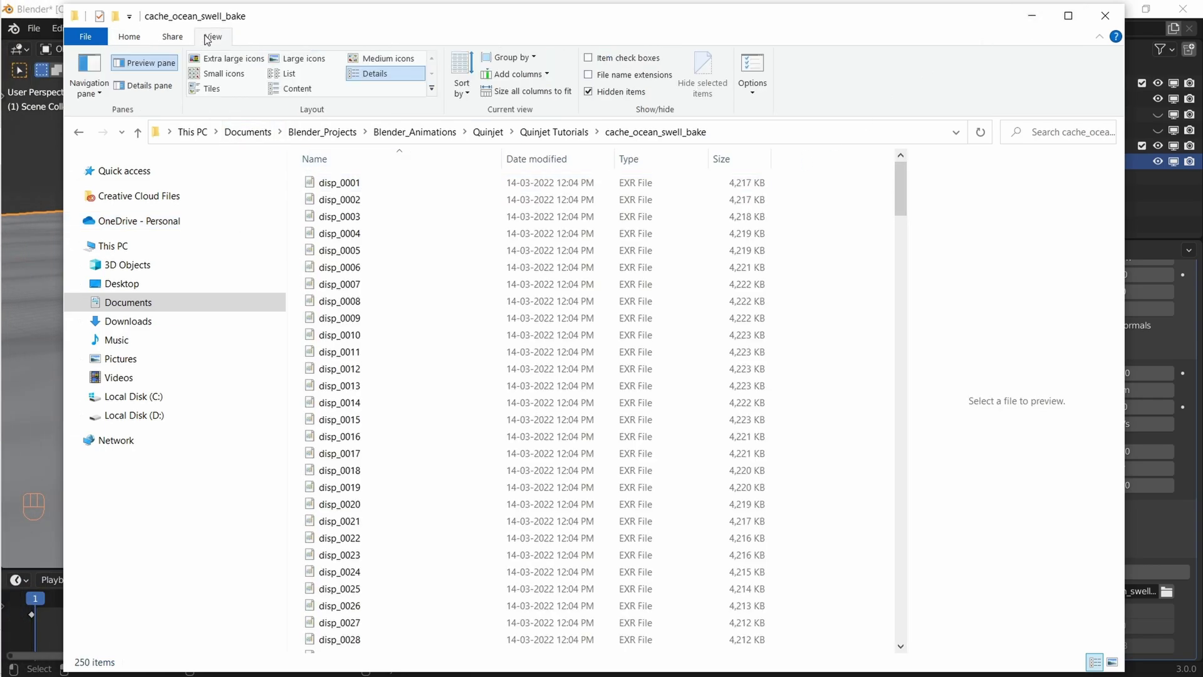
key("g")
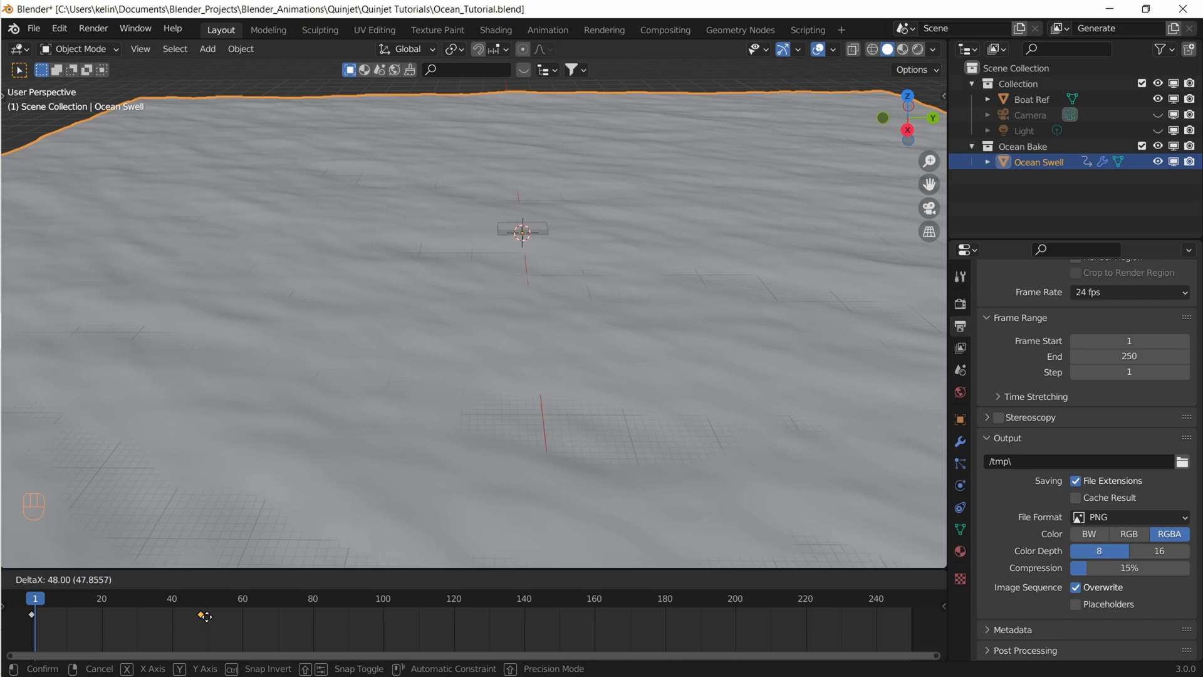
Move Ocean Swell's second Time keyframe later, to frame 48
left_click(206, 616)
scroll(207, 620, "down", 4)
middle_click_drag(207, 620, 254, 620)
left_click(959, 440)
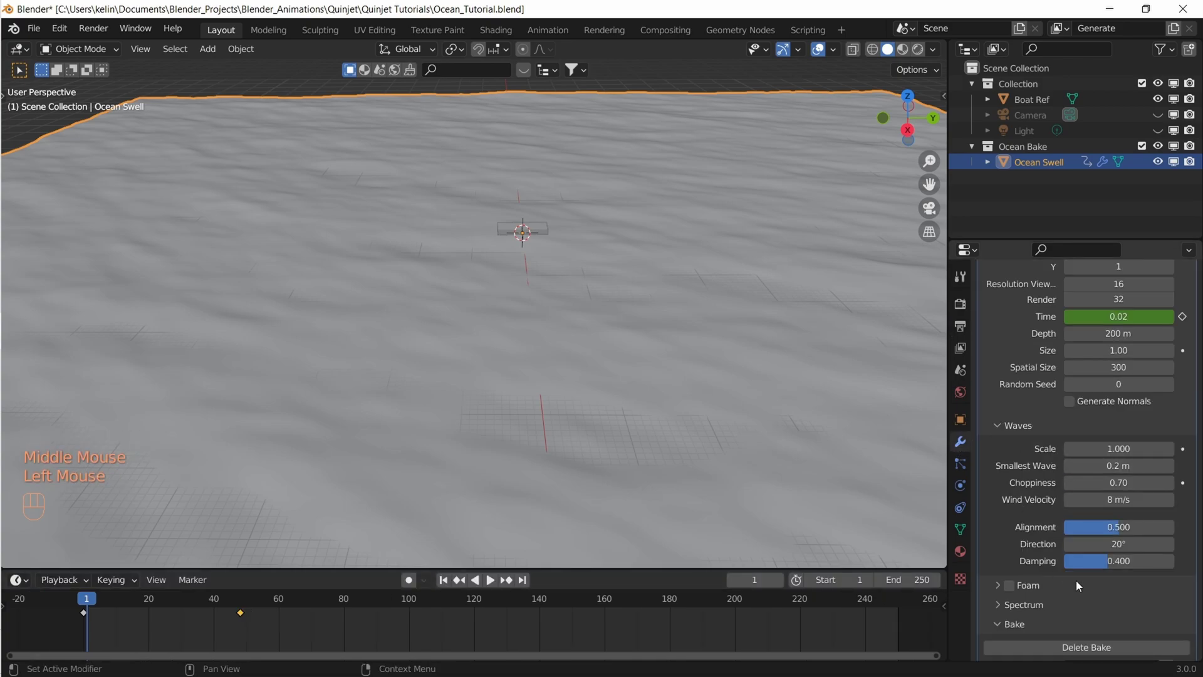
scroll(1076, 580, "down", 5)
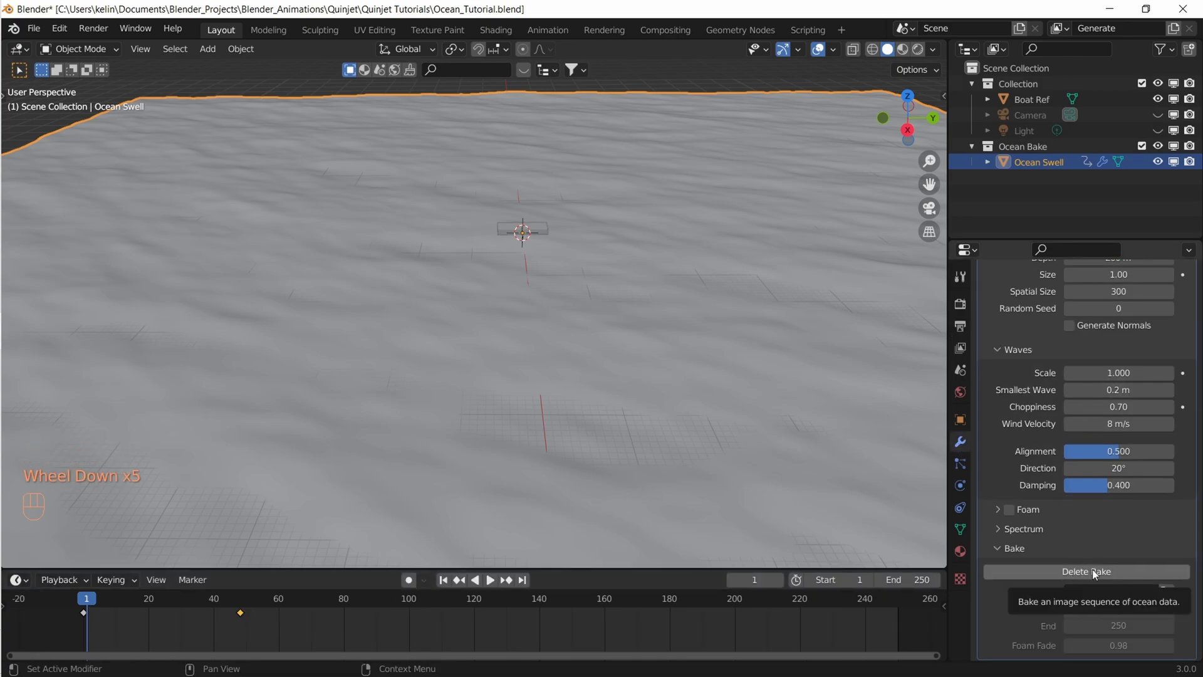
Delete the existing ocean bake and recycle its 250 cached EXR files
left_click(1093, 570)
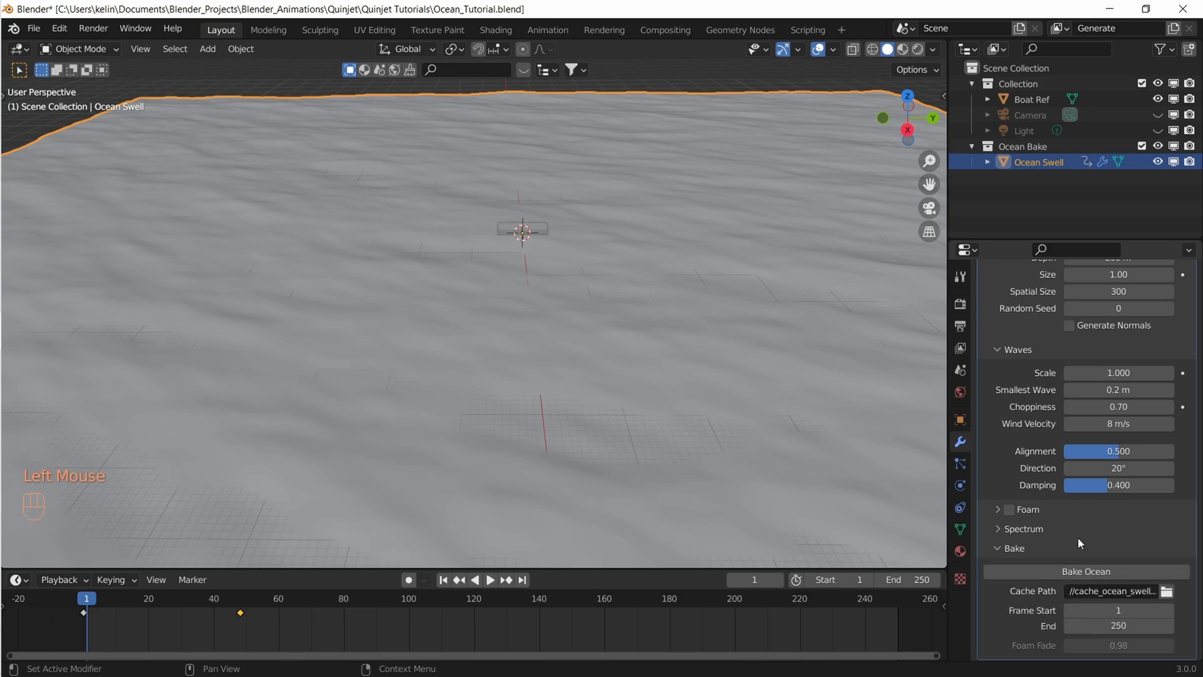
key("ctrl+a")
key("Delete")
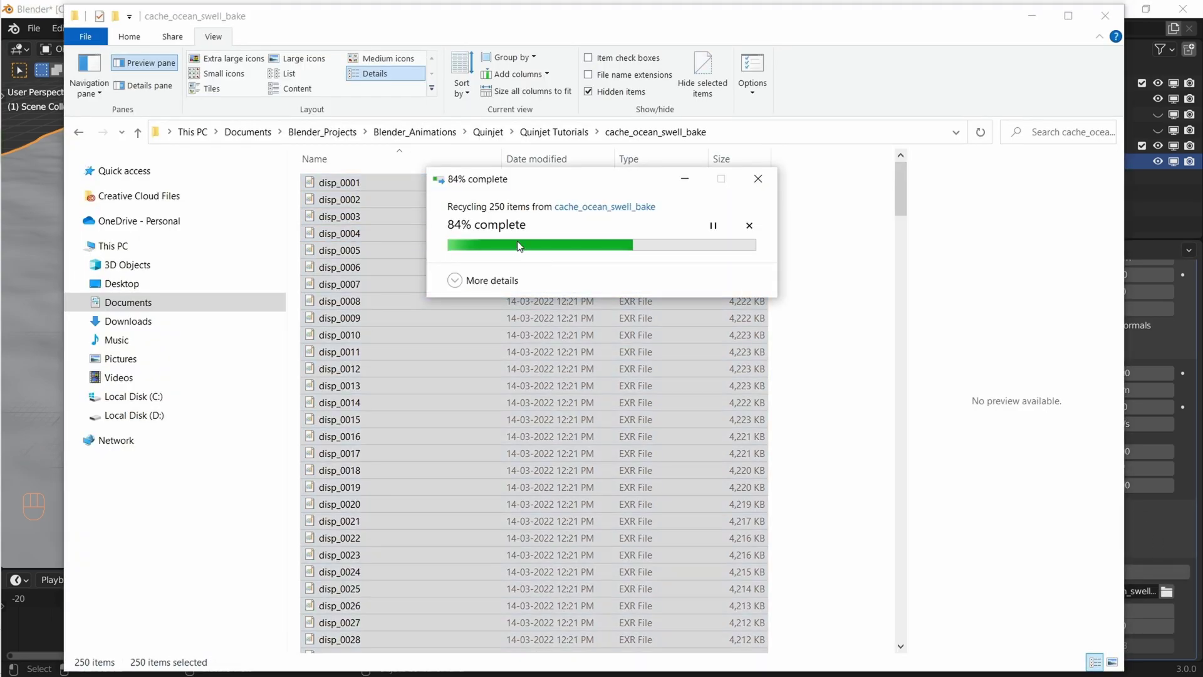
left_click(1104, 16)
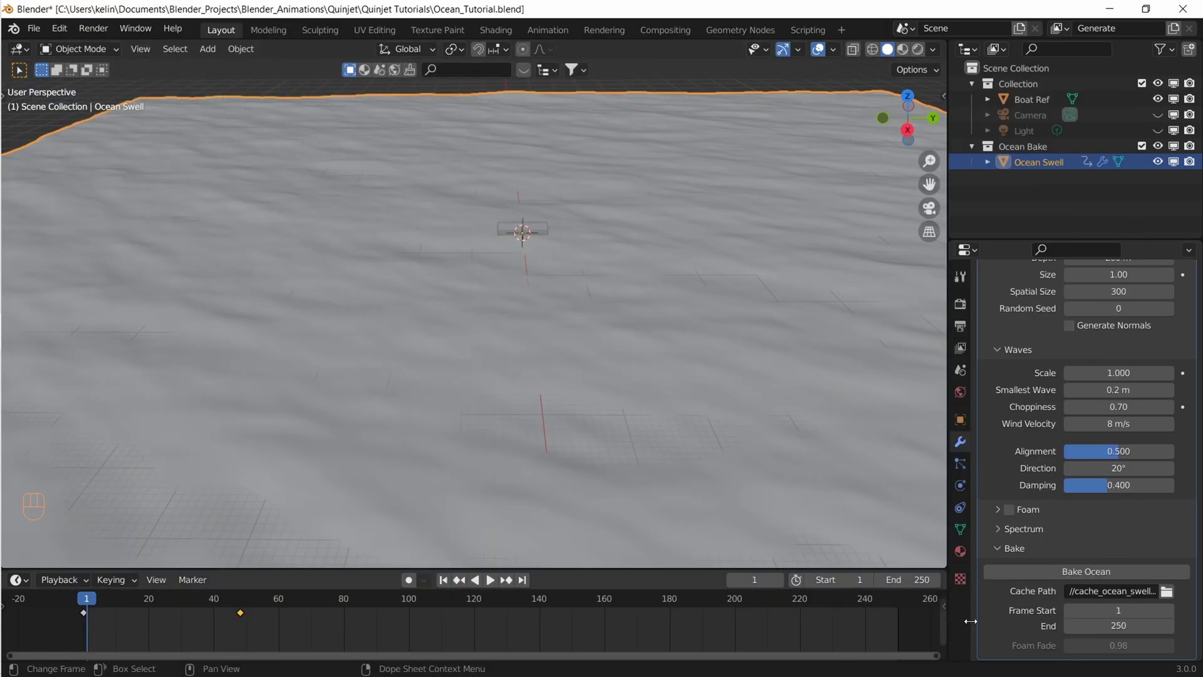
Start re-baking Ocean Swell's simulation and save Ocean_Tutorial.blend
left_click(1085, 570)
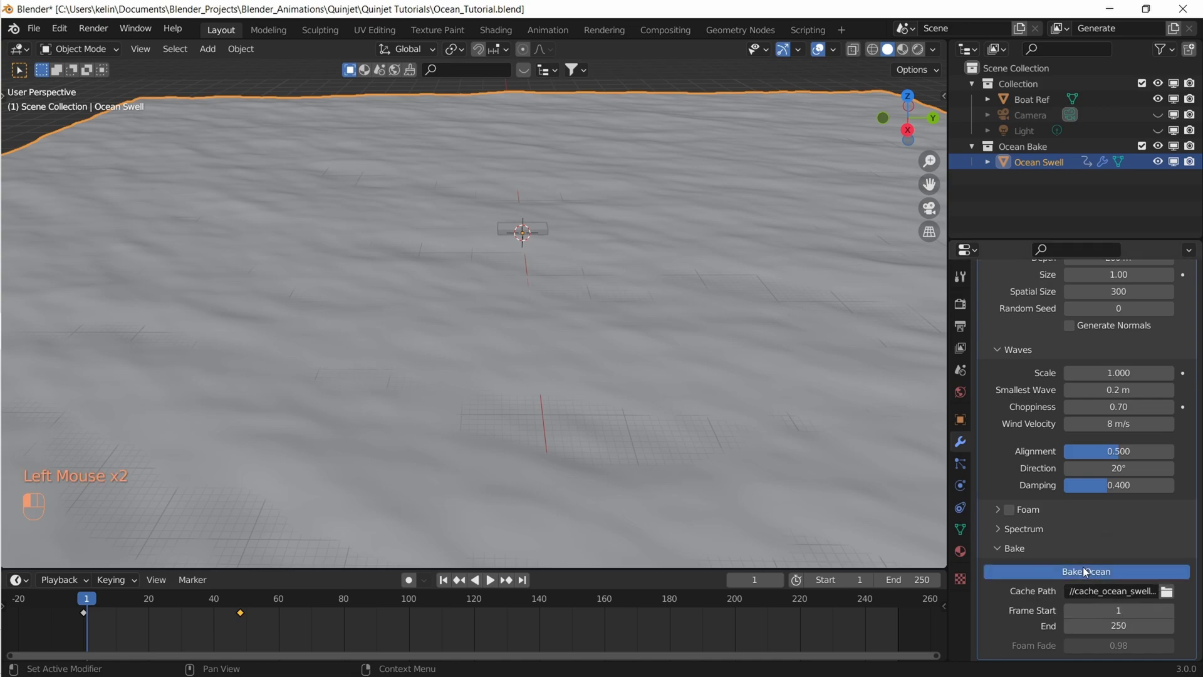
triple_click(1085, 571)
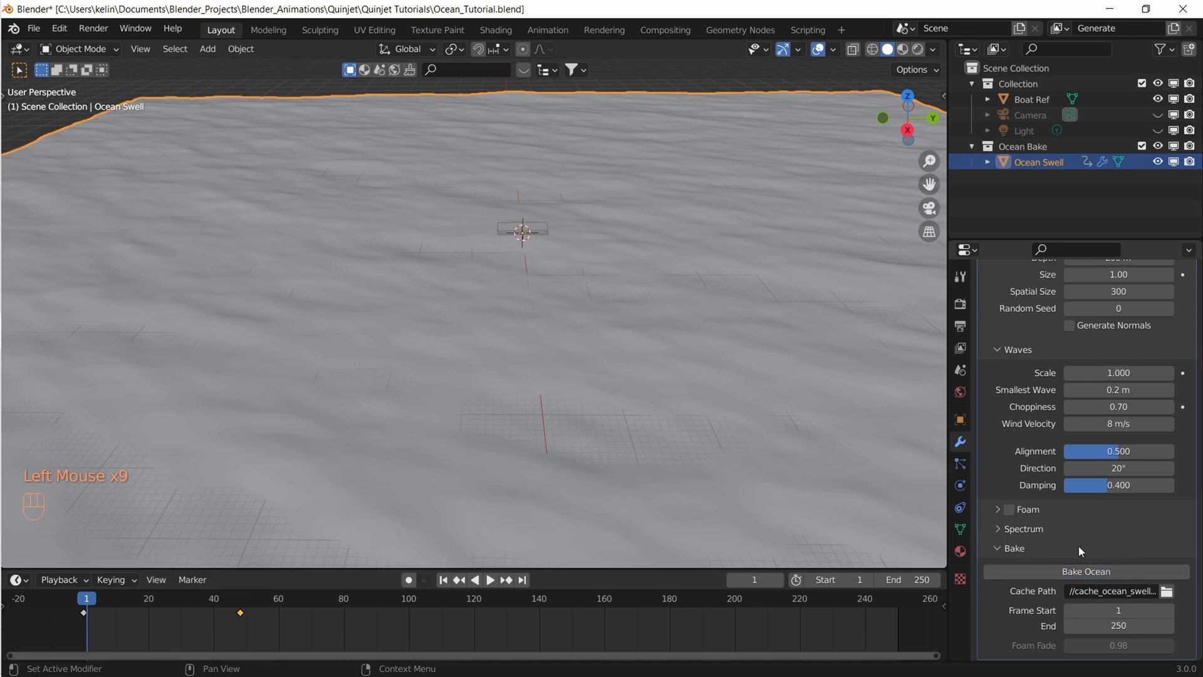
left_click(33, 29)
left_click(50, 134)
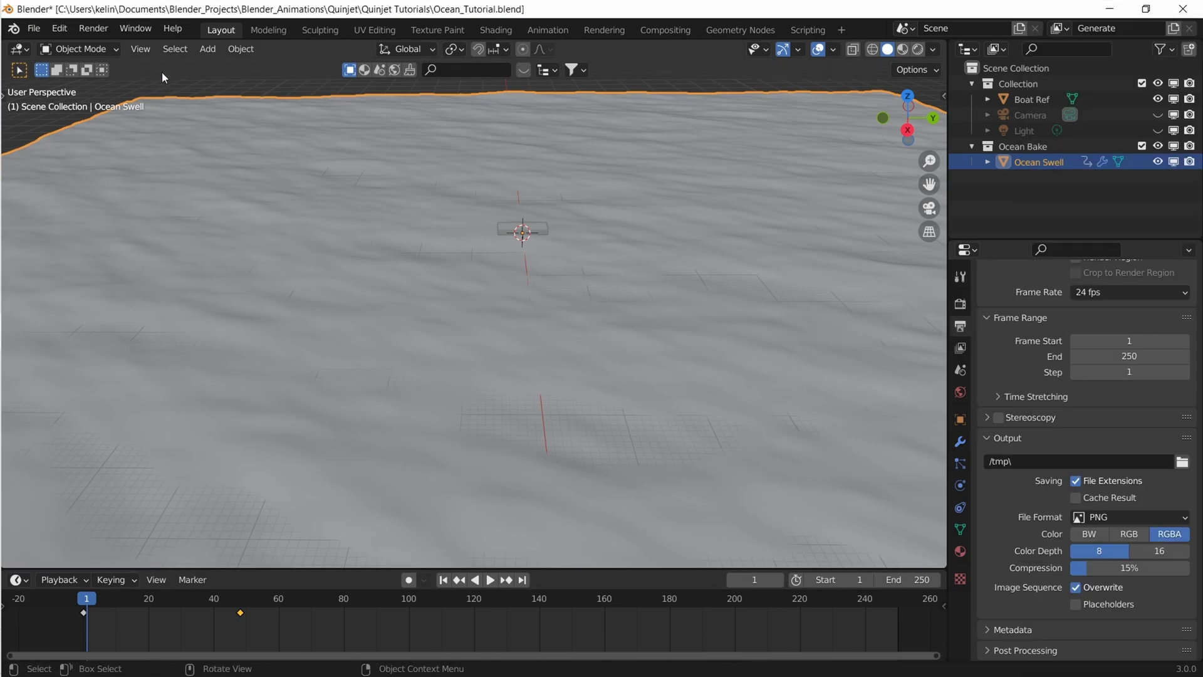
Produce a Viewport Render Animation of the ocean swell, then close the Render Result window
left_click(141, 51)
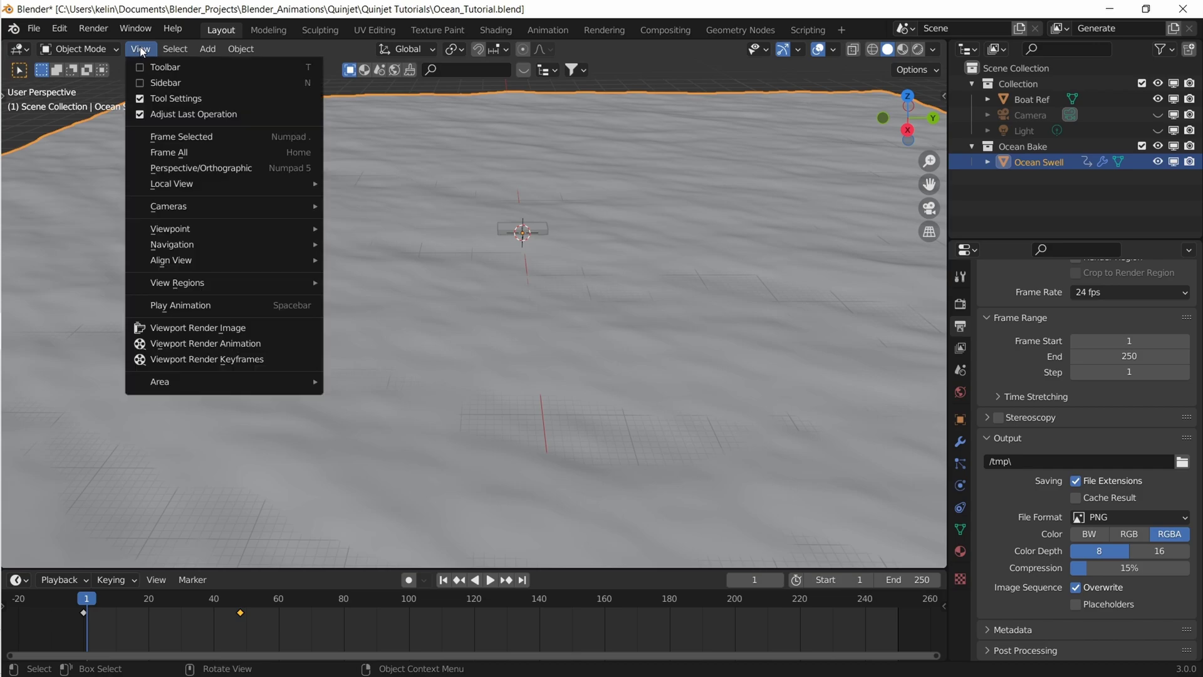
left_click(213, 343)
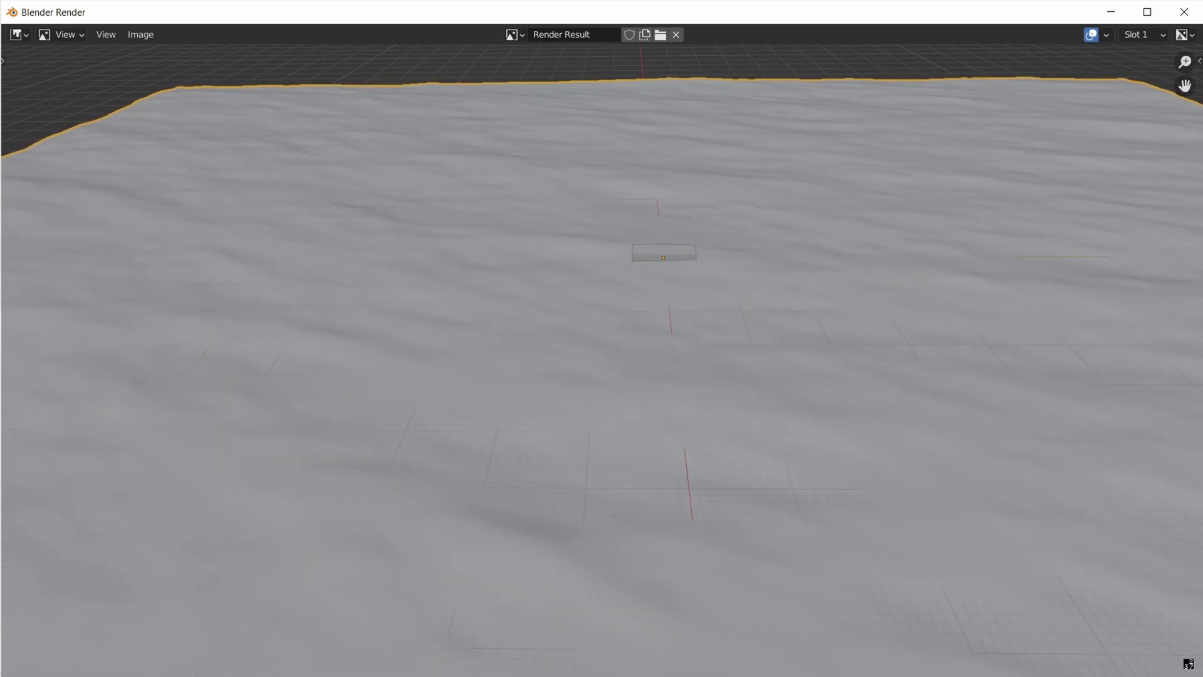
key("Escape")
left_click(93, 29)
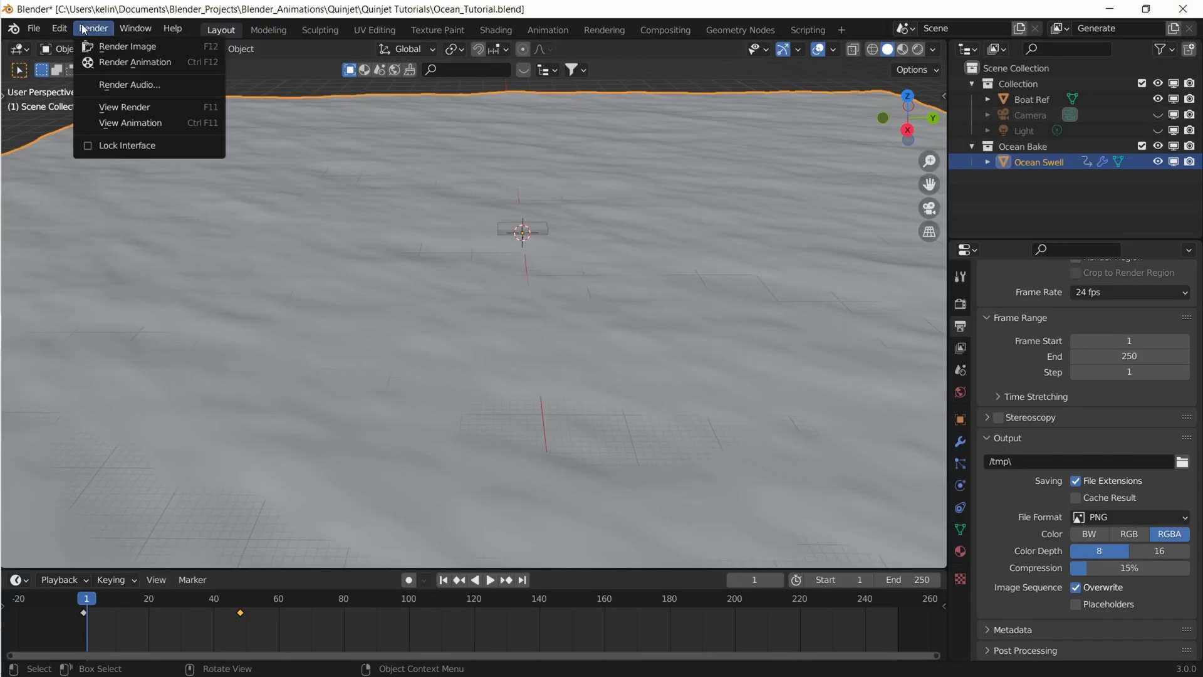
Play back the rendered Ocean Swell Animation frames with View Animation
left_click(140, 122)
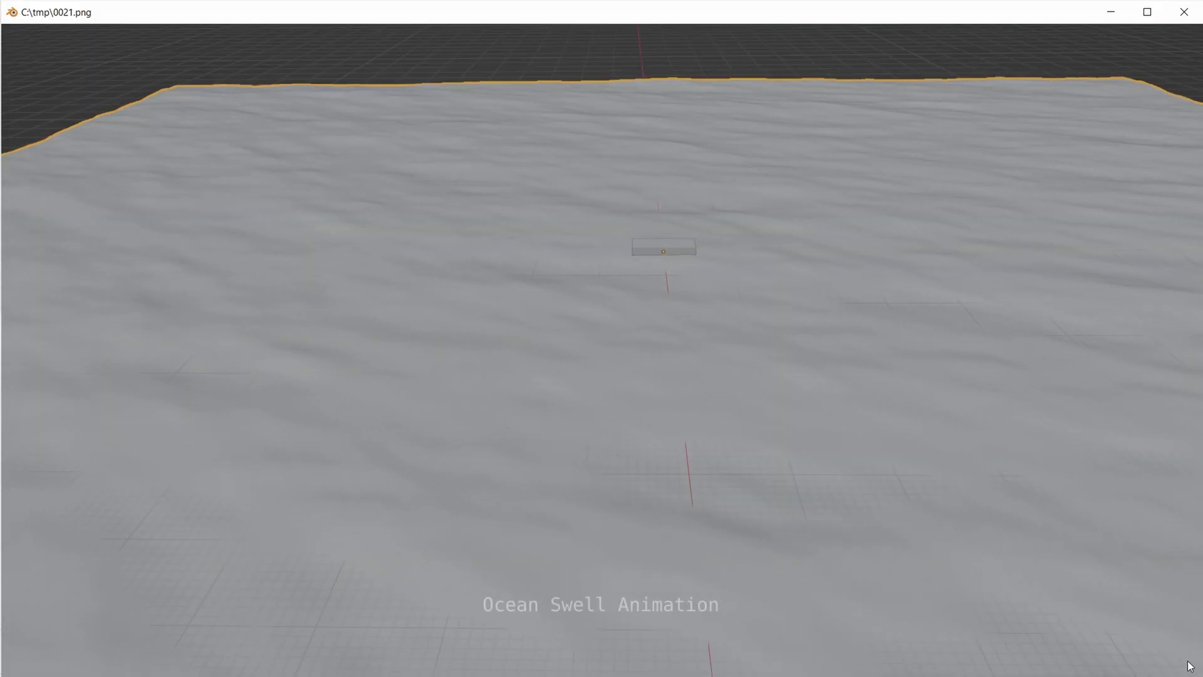